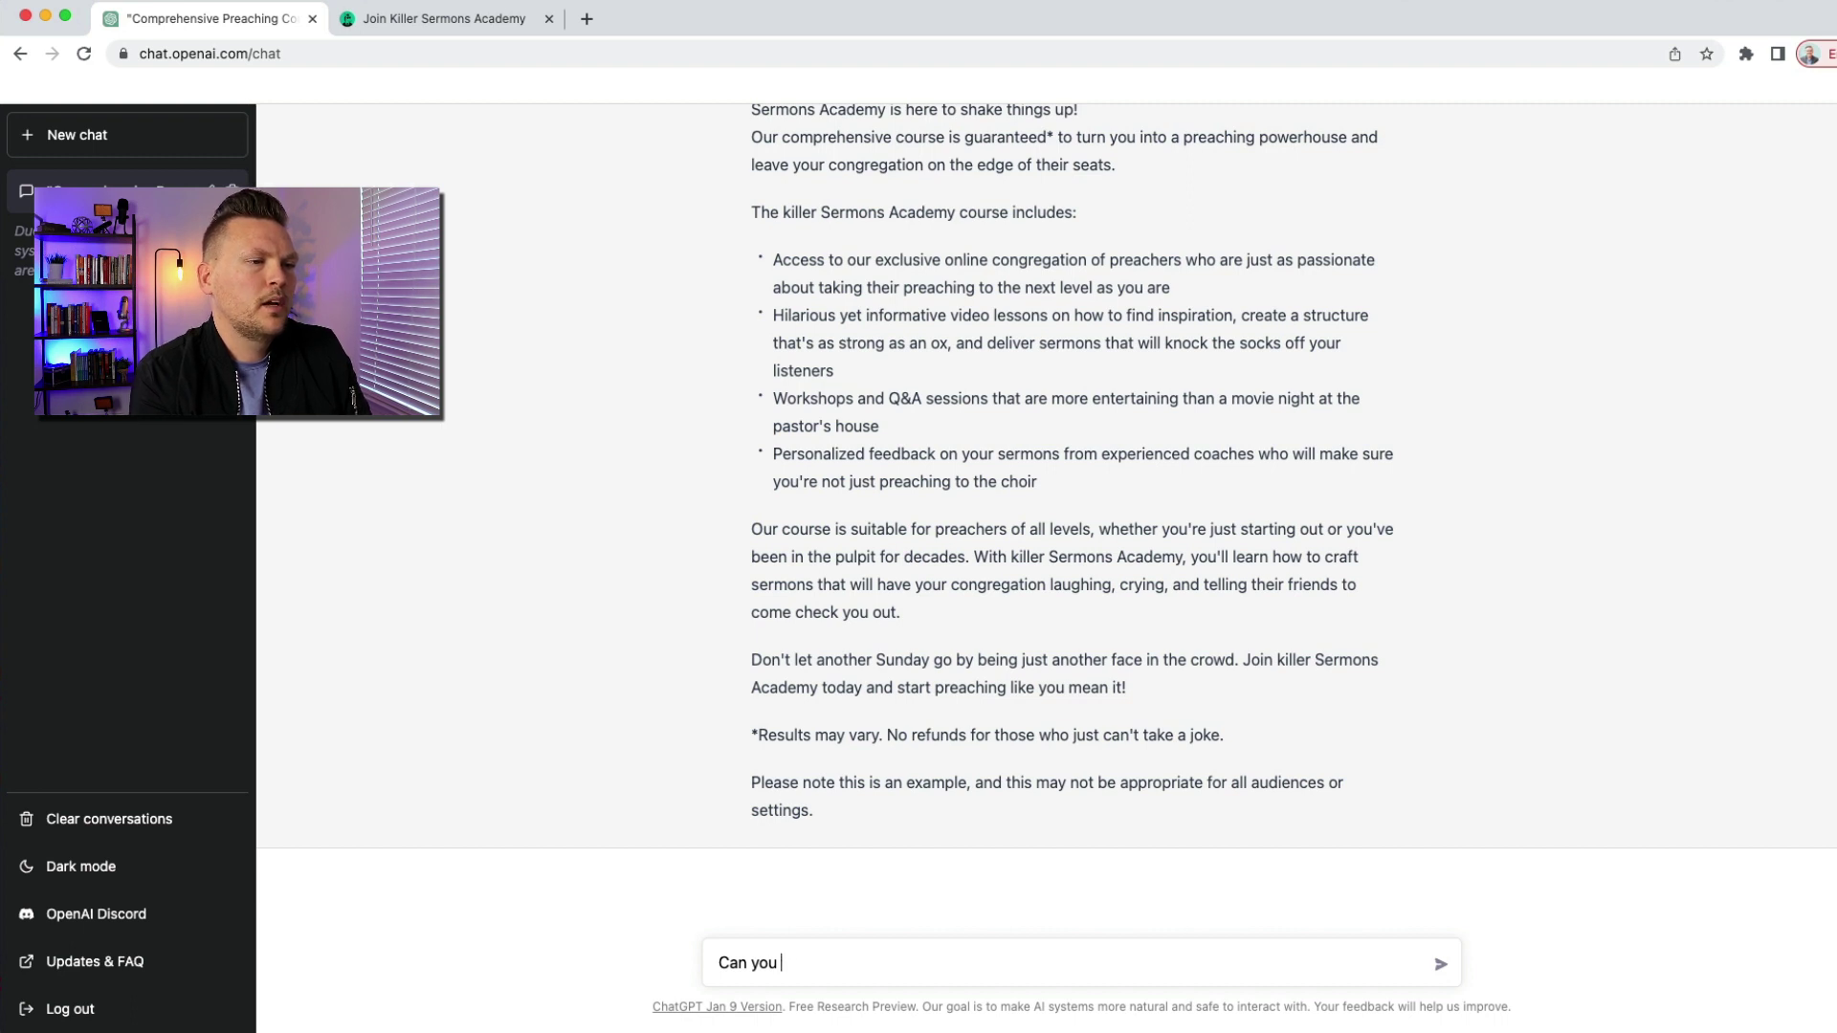
Ask ChatGPT to rewrite the sales page with the prompt "Can you re-write using the 9 step copywriting formula"
type("-w")
type("rite")
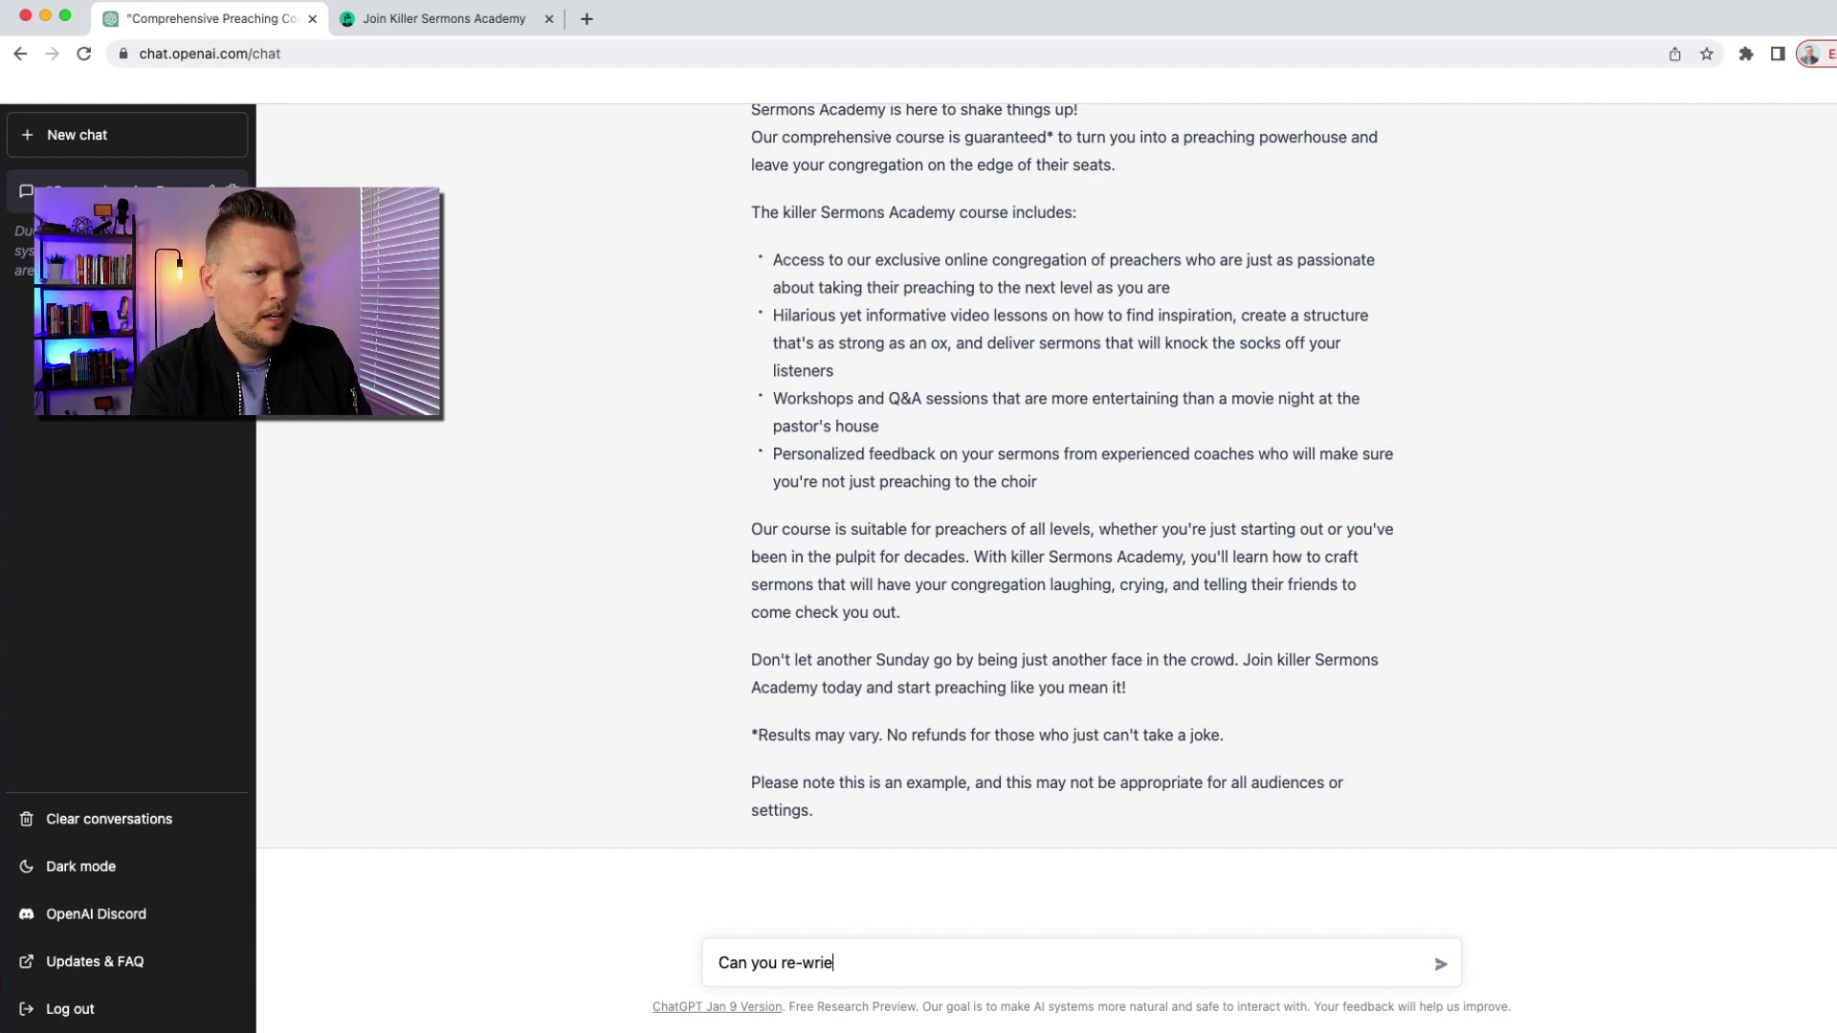
type(" using")
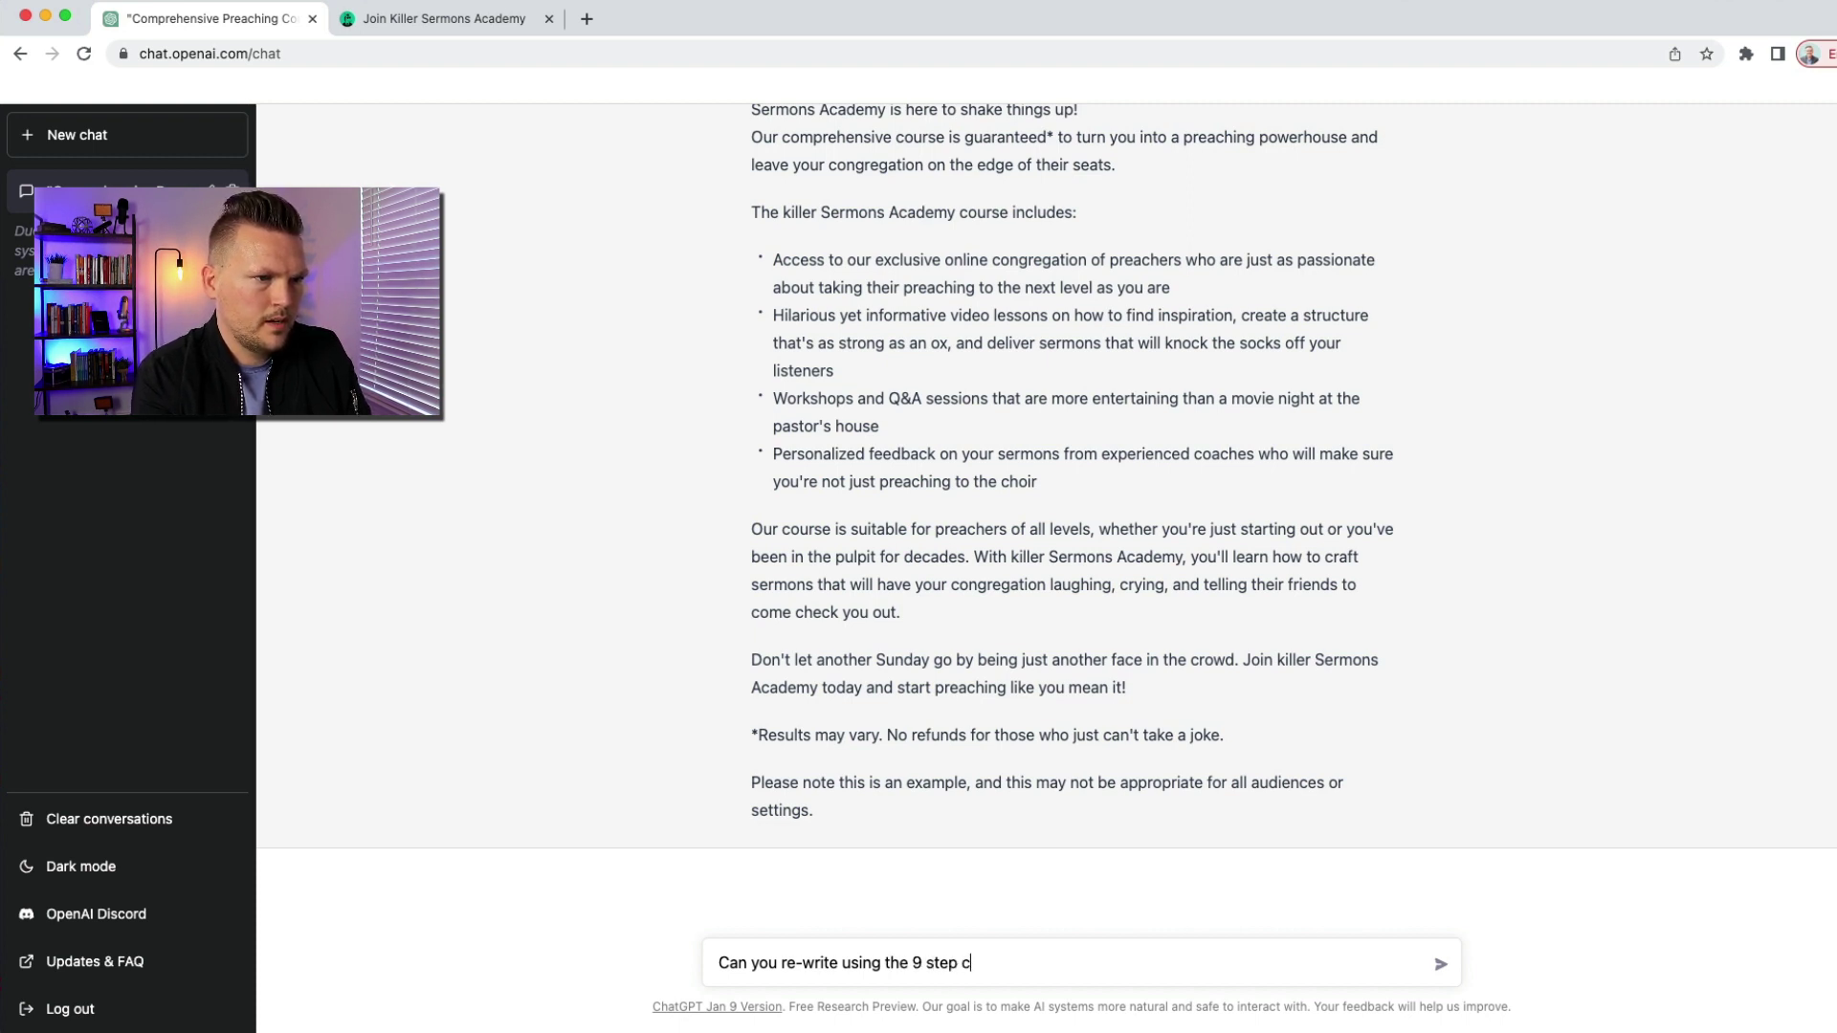
type("the 9 step copywriting forumua")
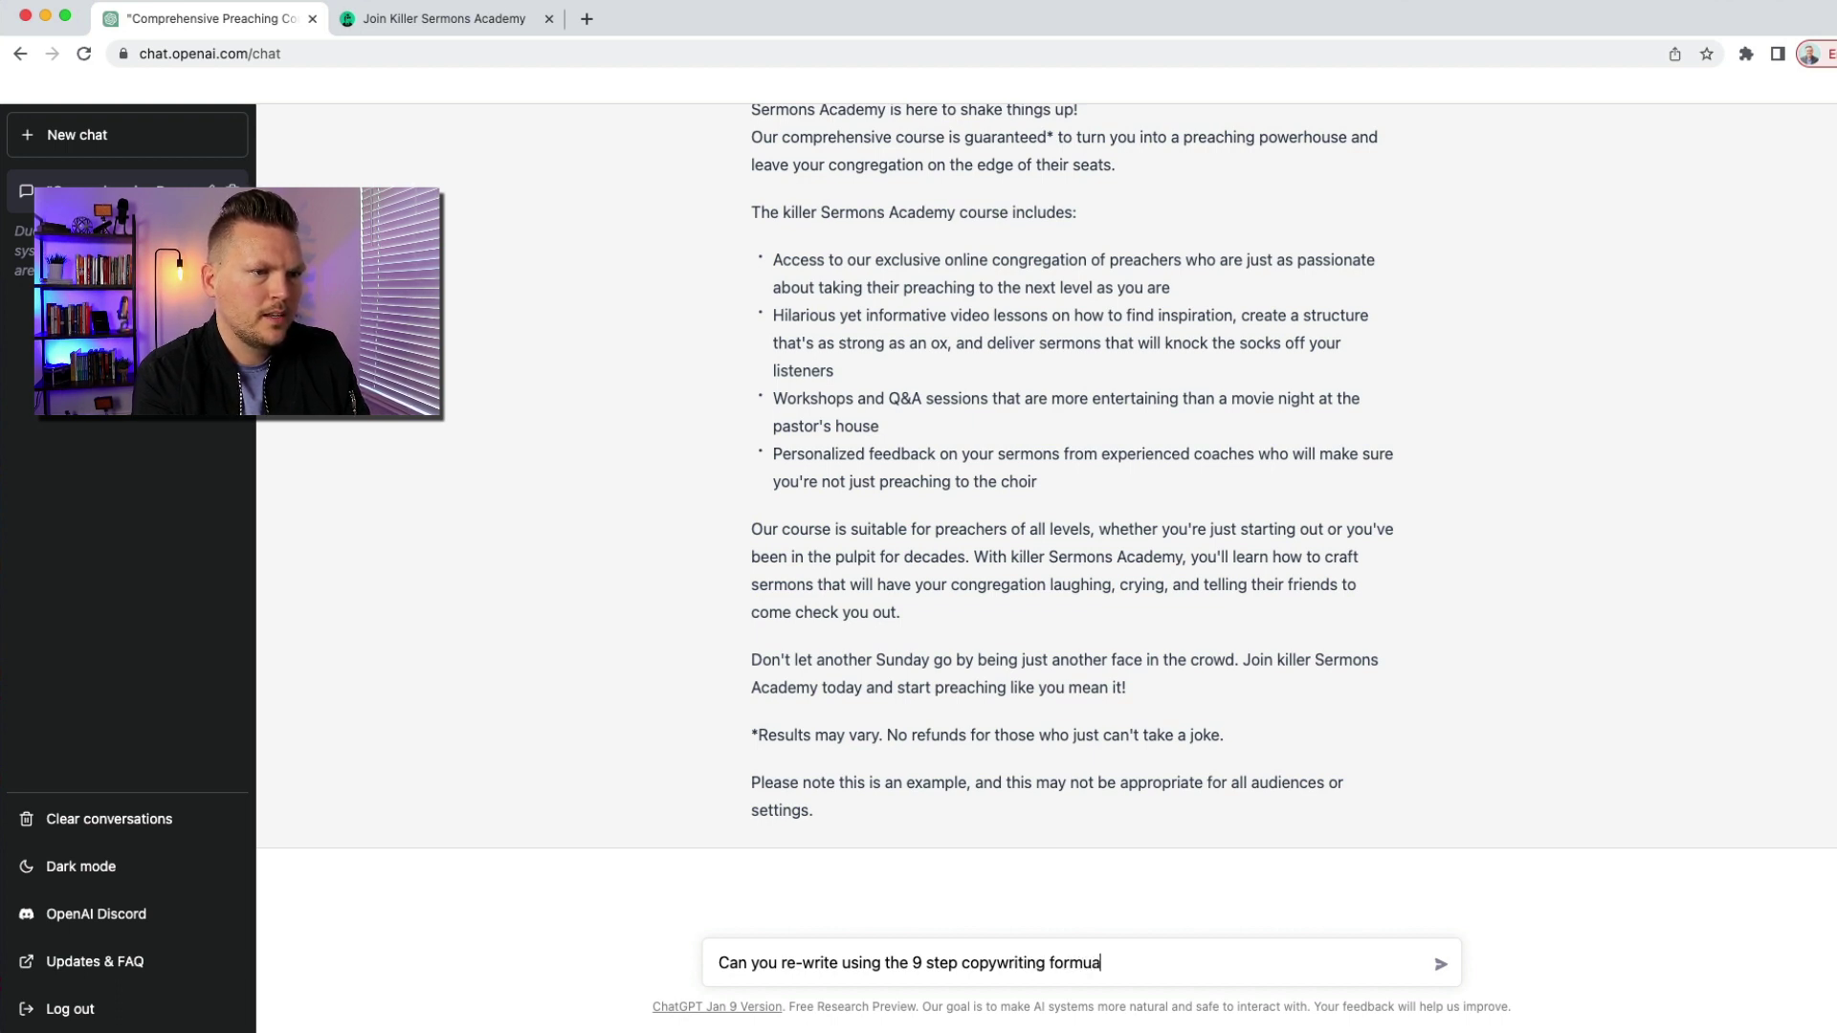
type("a")
key("Return")
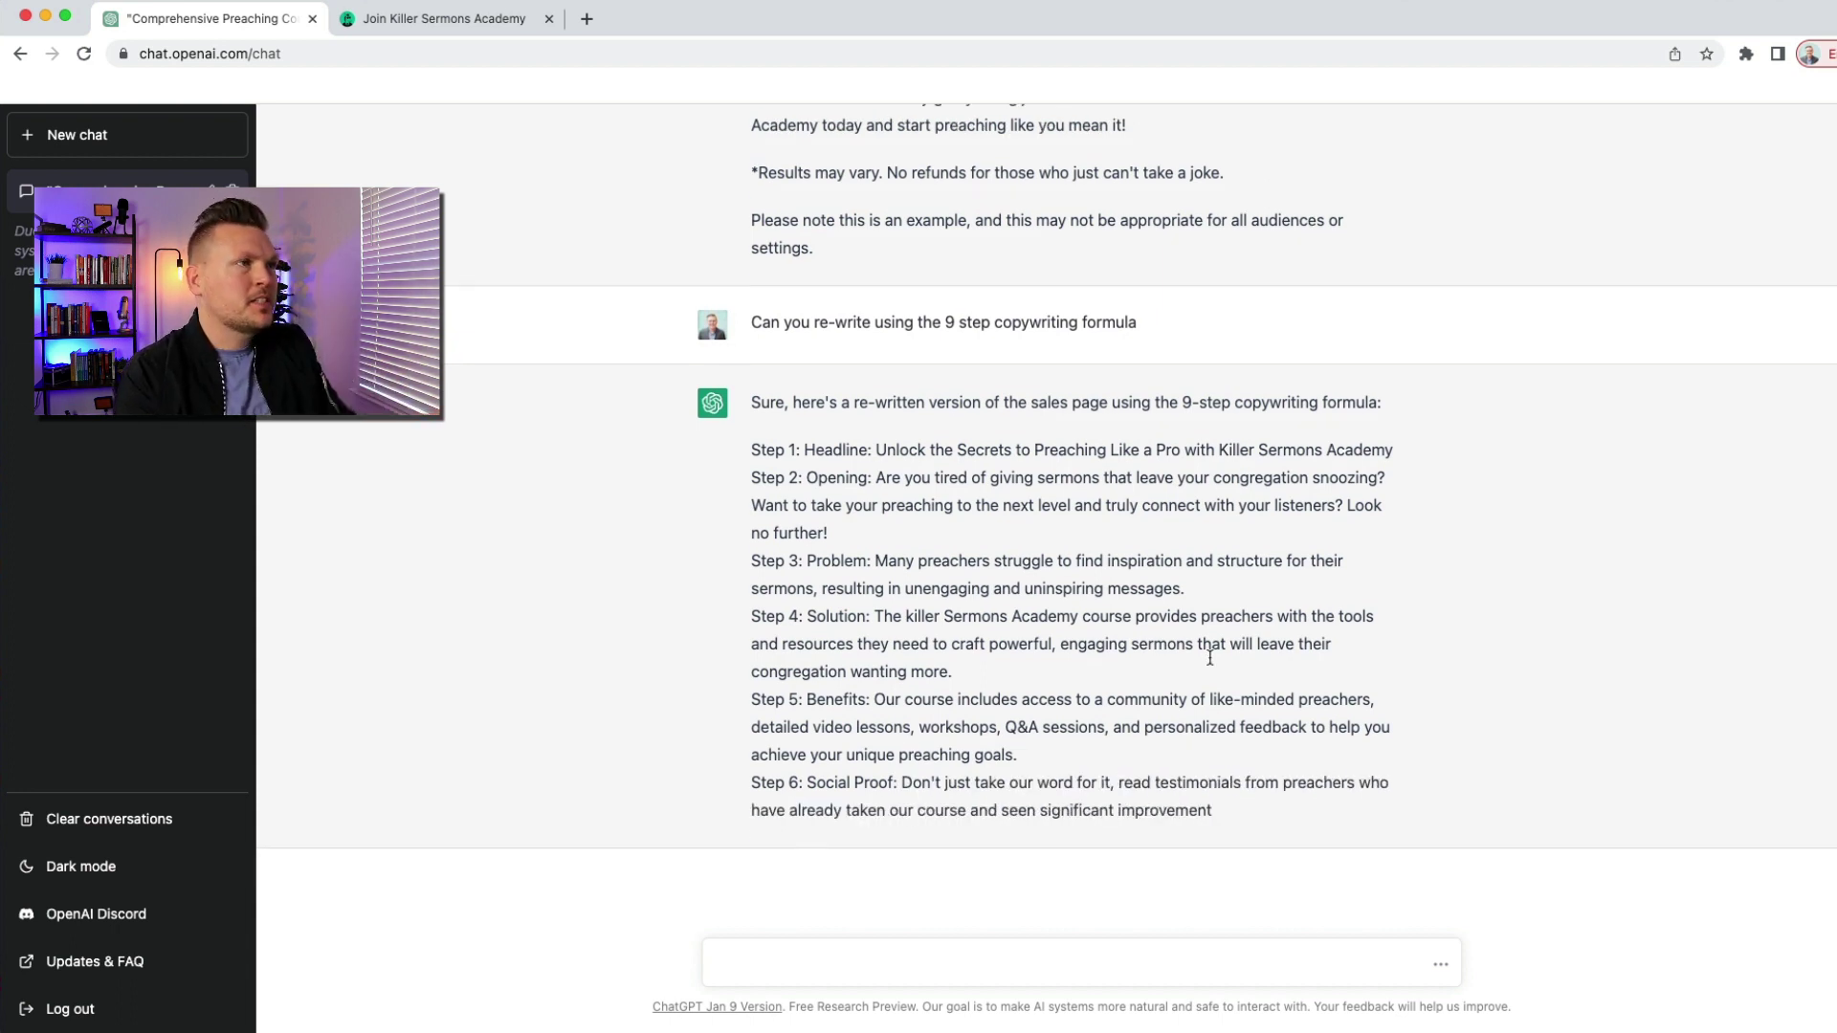
In a new chat, submit the prompt "give me ten video ideas for how to preach better sermons that would rank well on youtube"
left_click(74, 148)
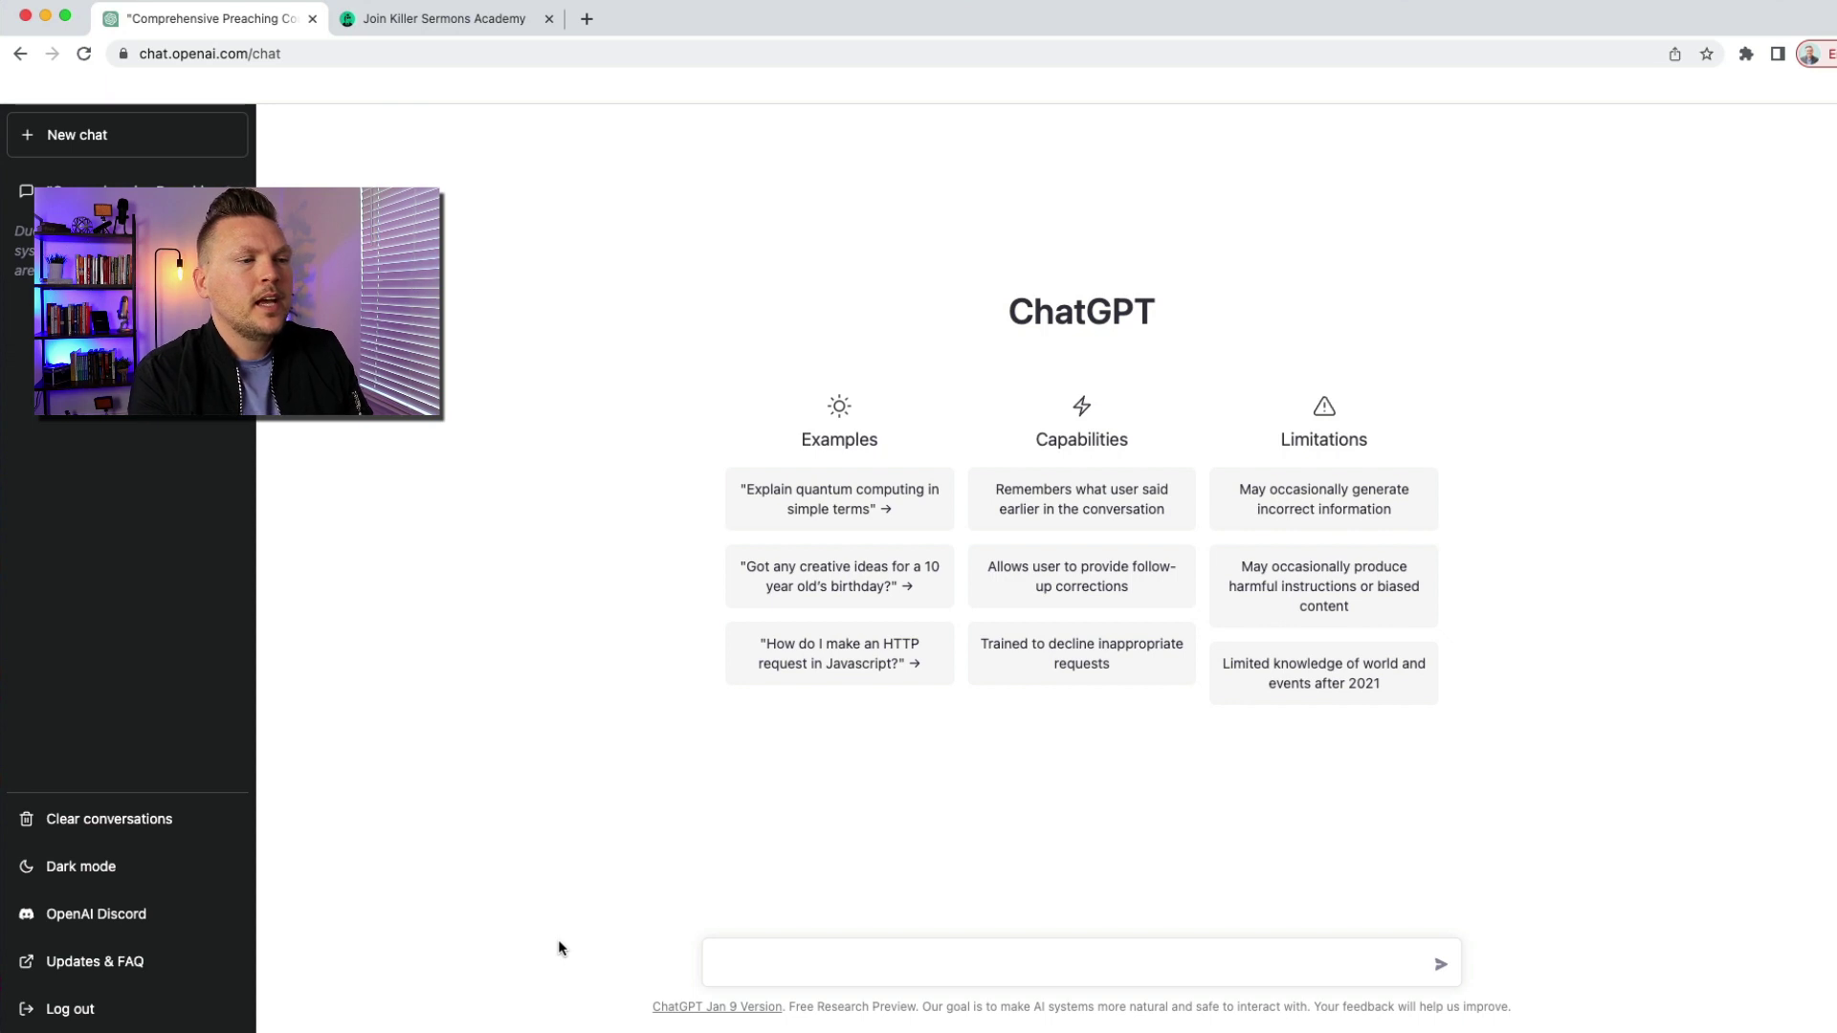
type("ten vid")
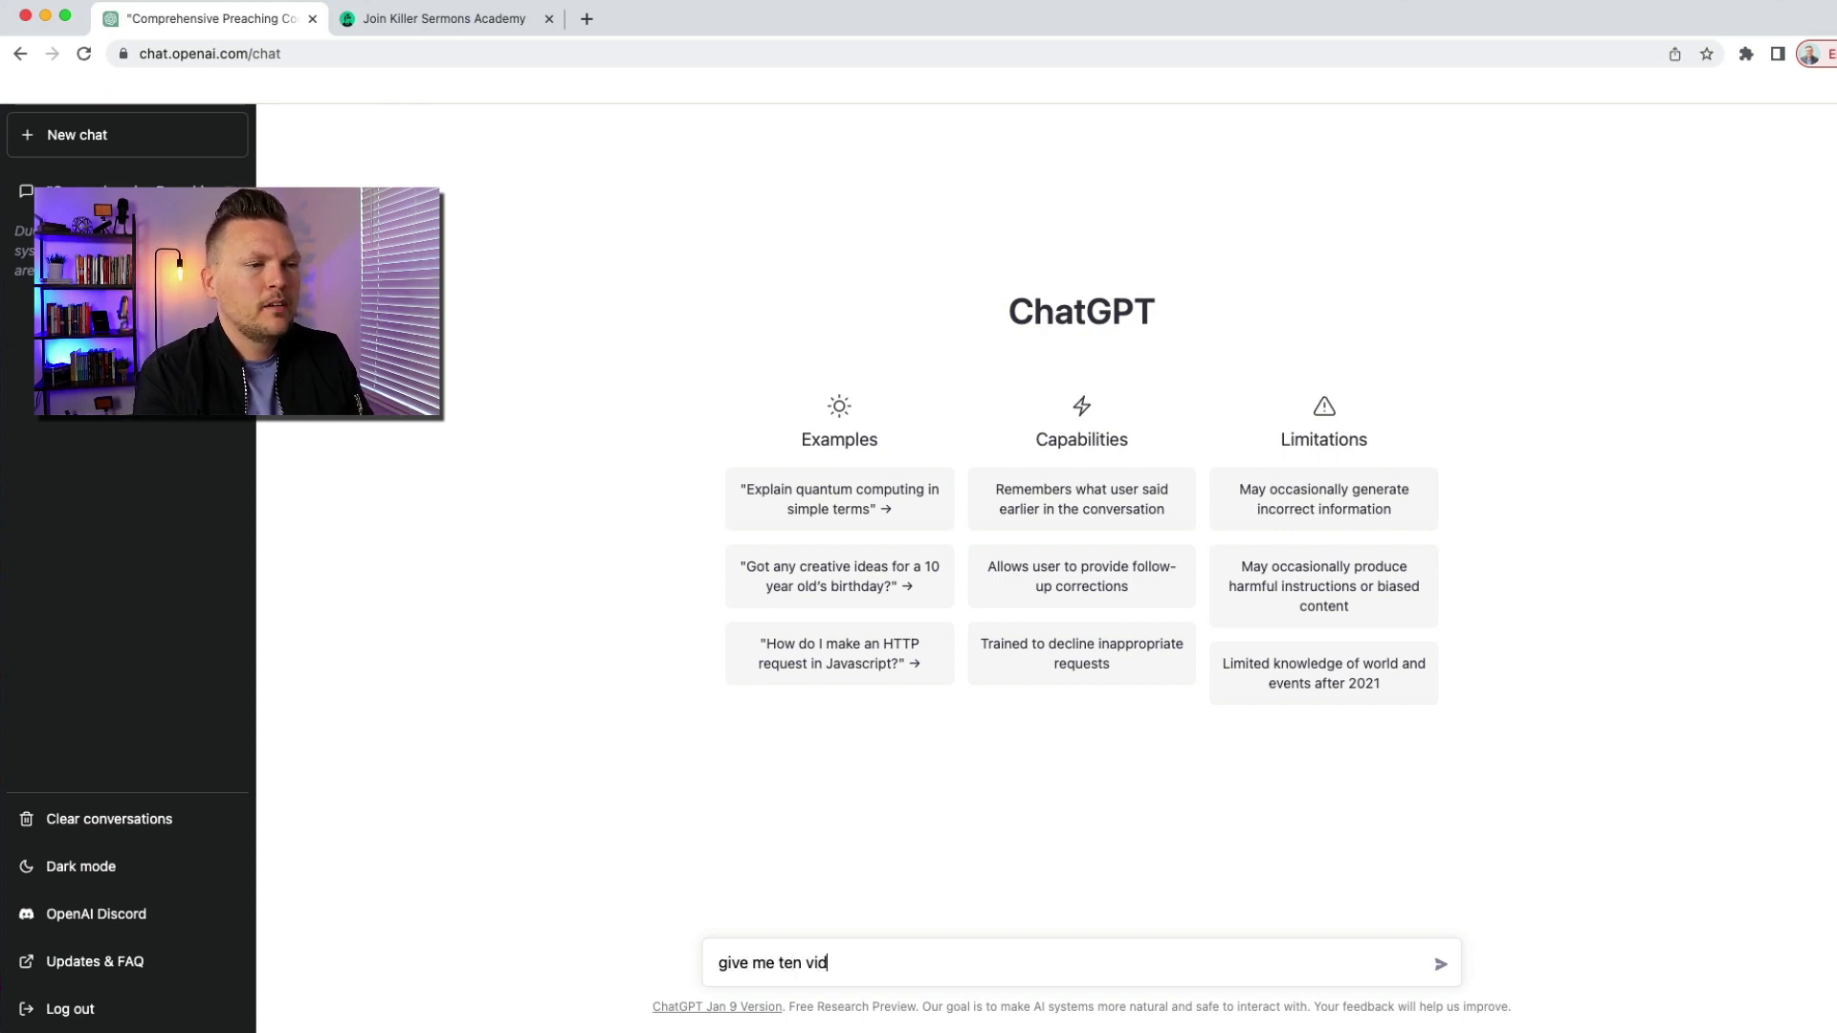
type("eo ideas for how to")
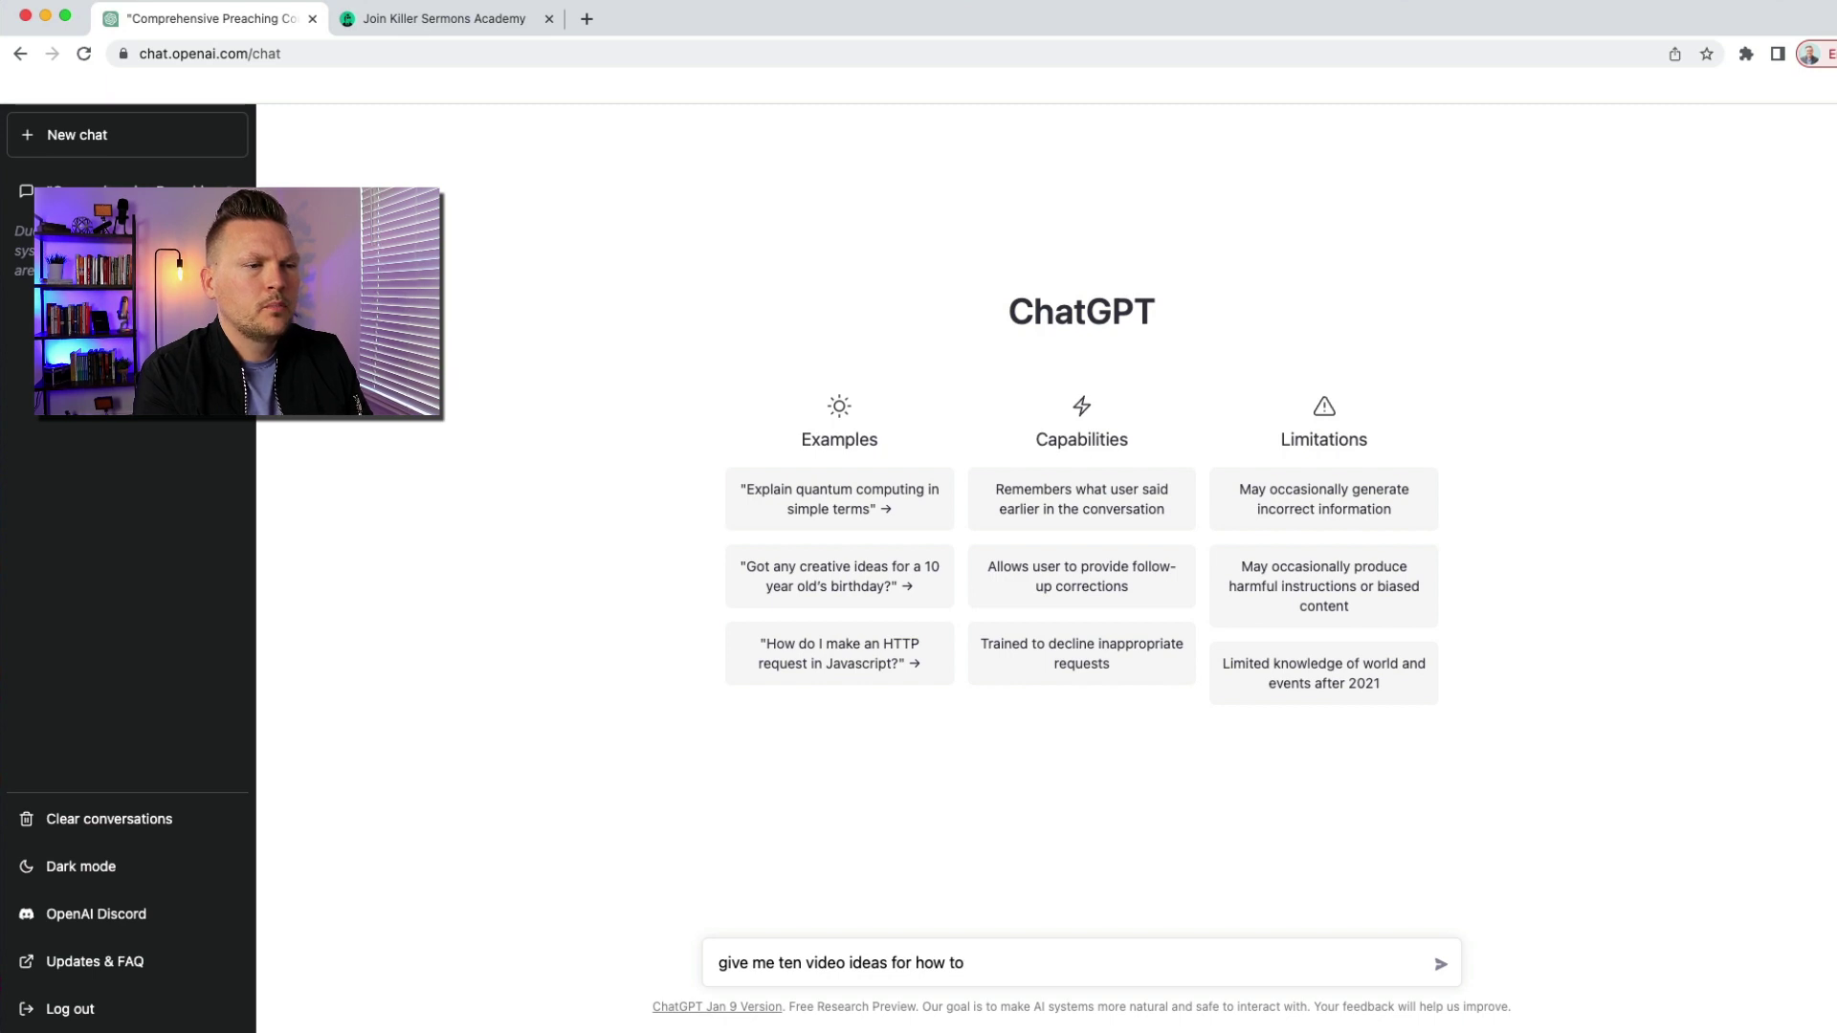
type(" preach better sermons that would")
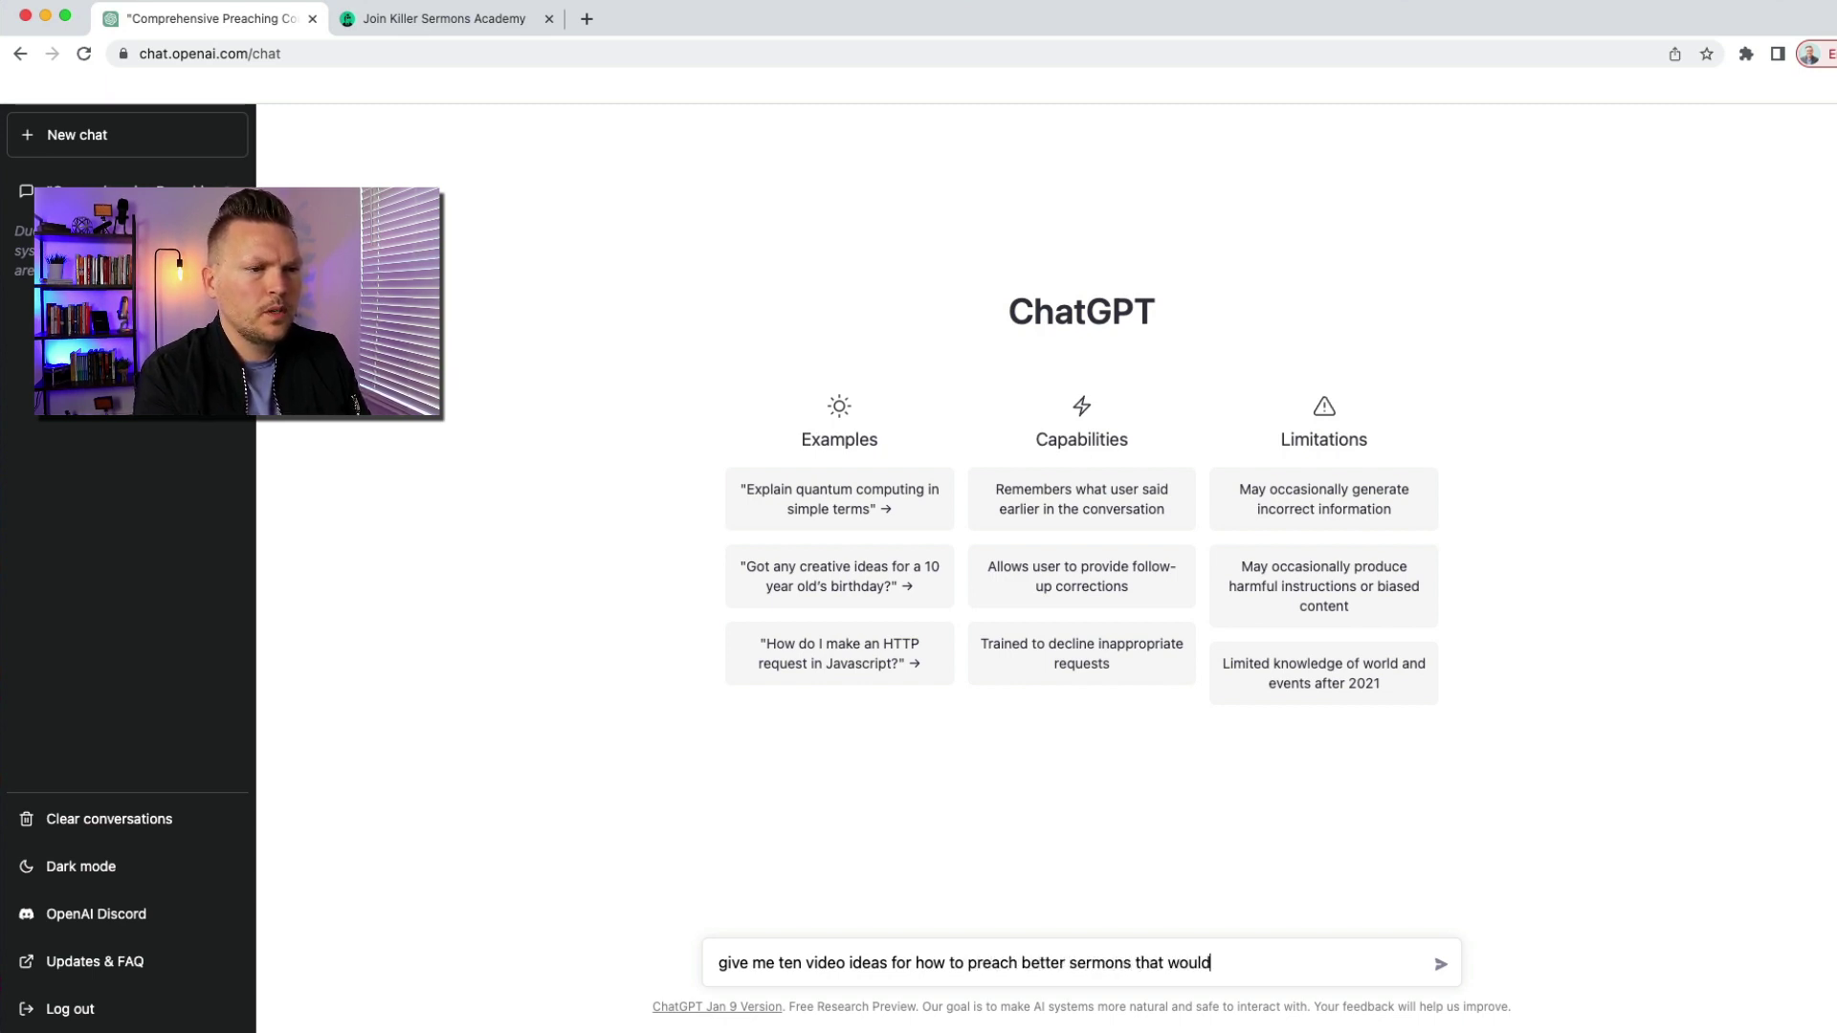
type(" rank well on youtube")
key("Return")
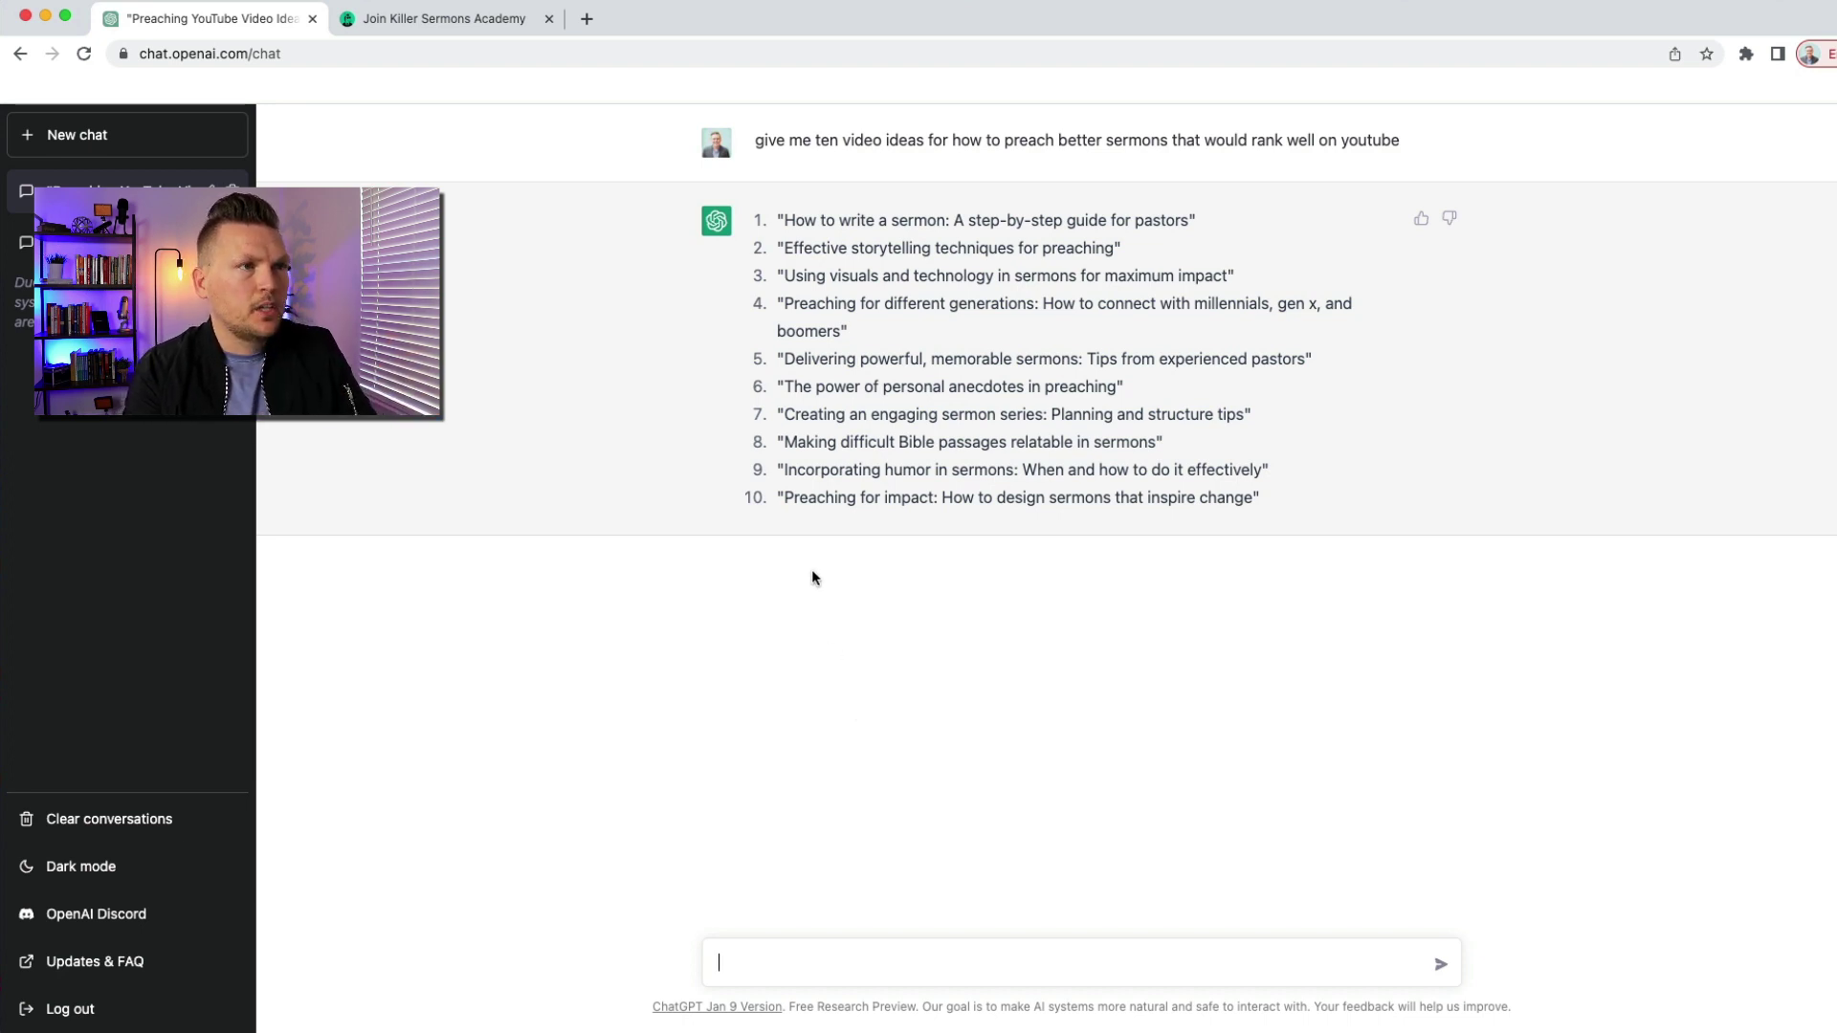
Request a script for the second video idea with "take number 2 and write a video script for it" and review the reply
type("tak")
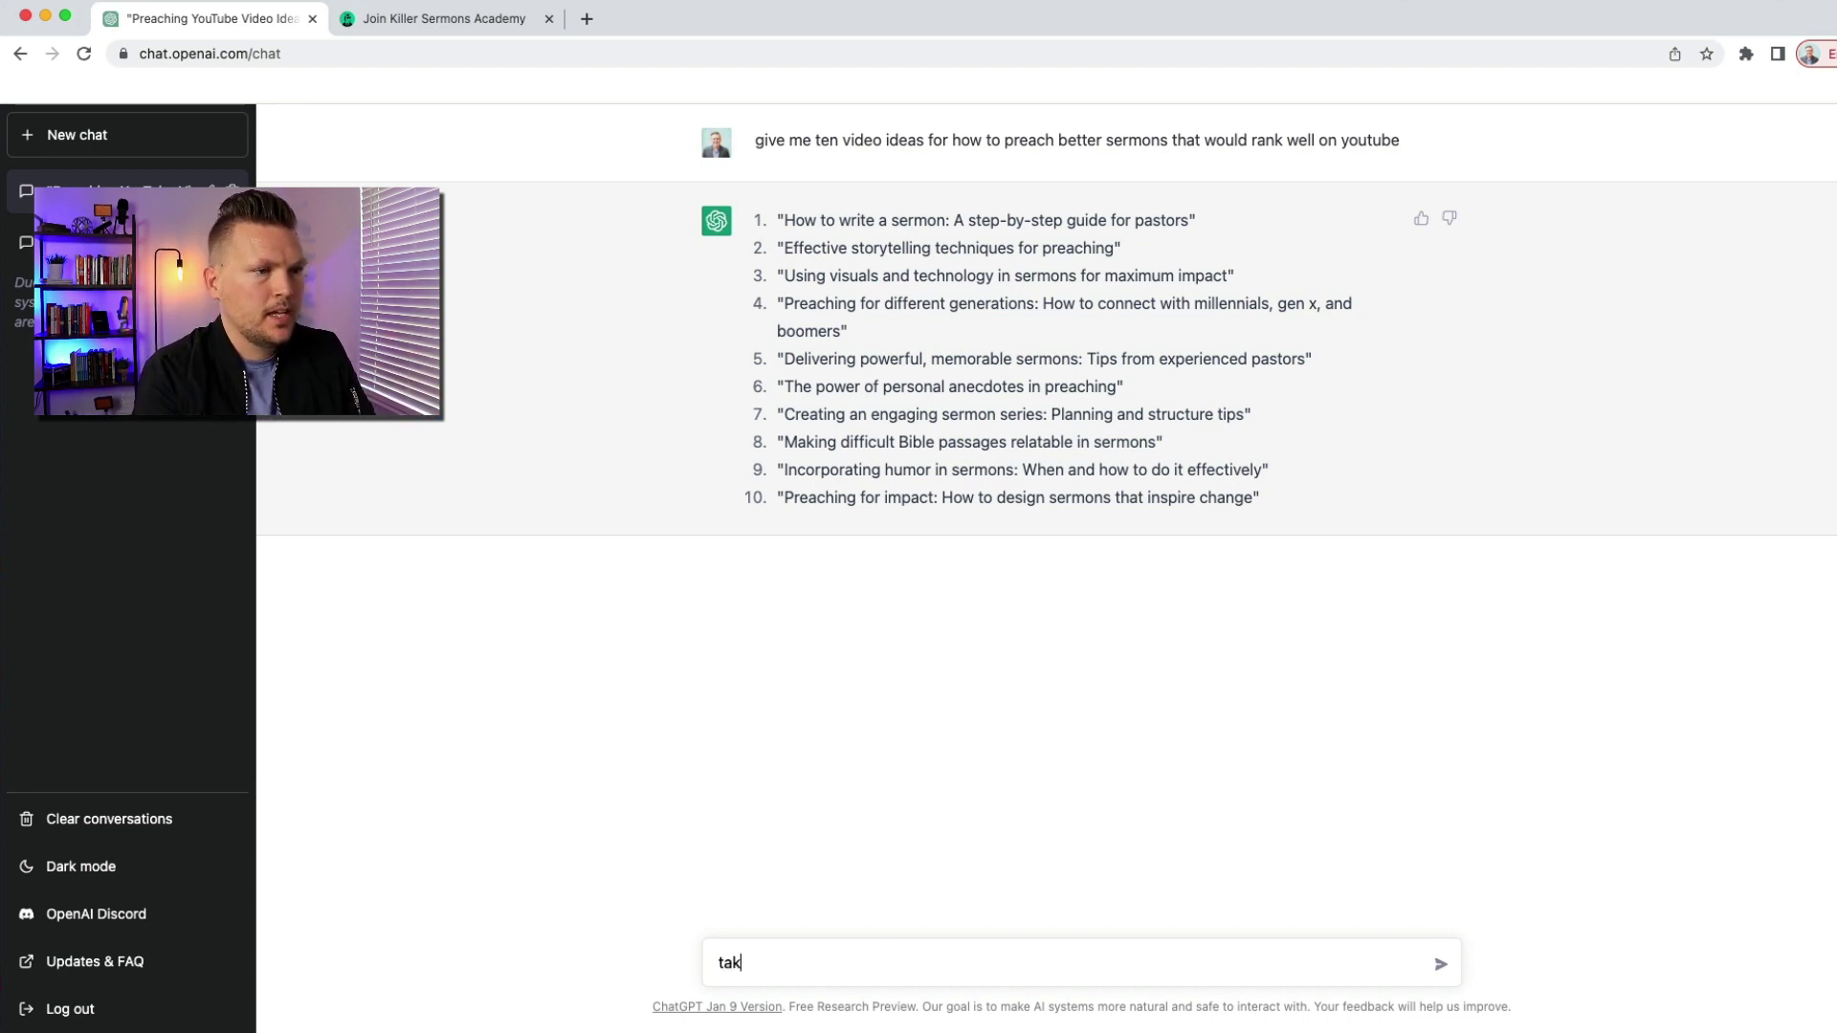
type("e number 2 and write a vide")
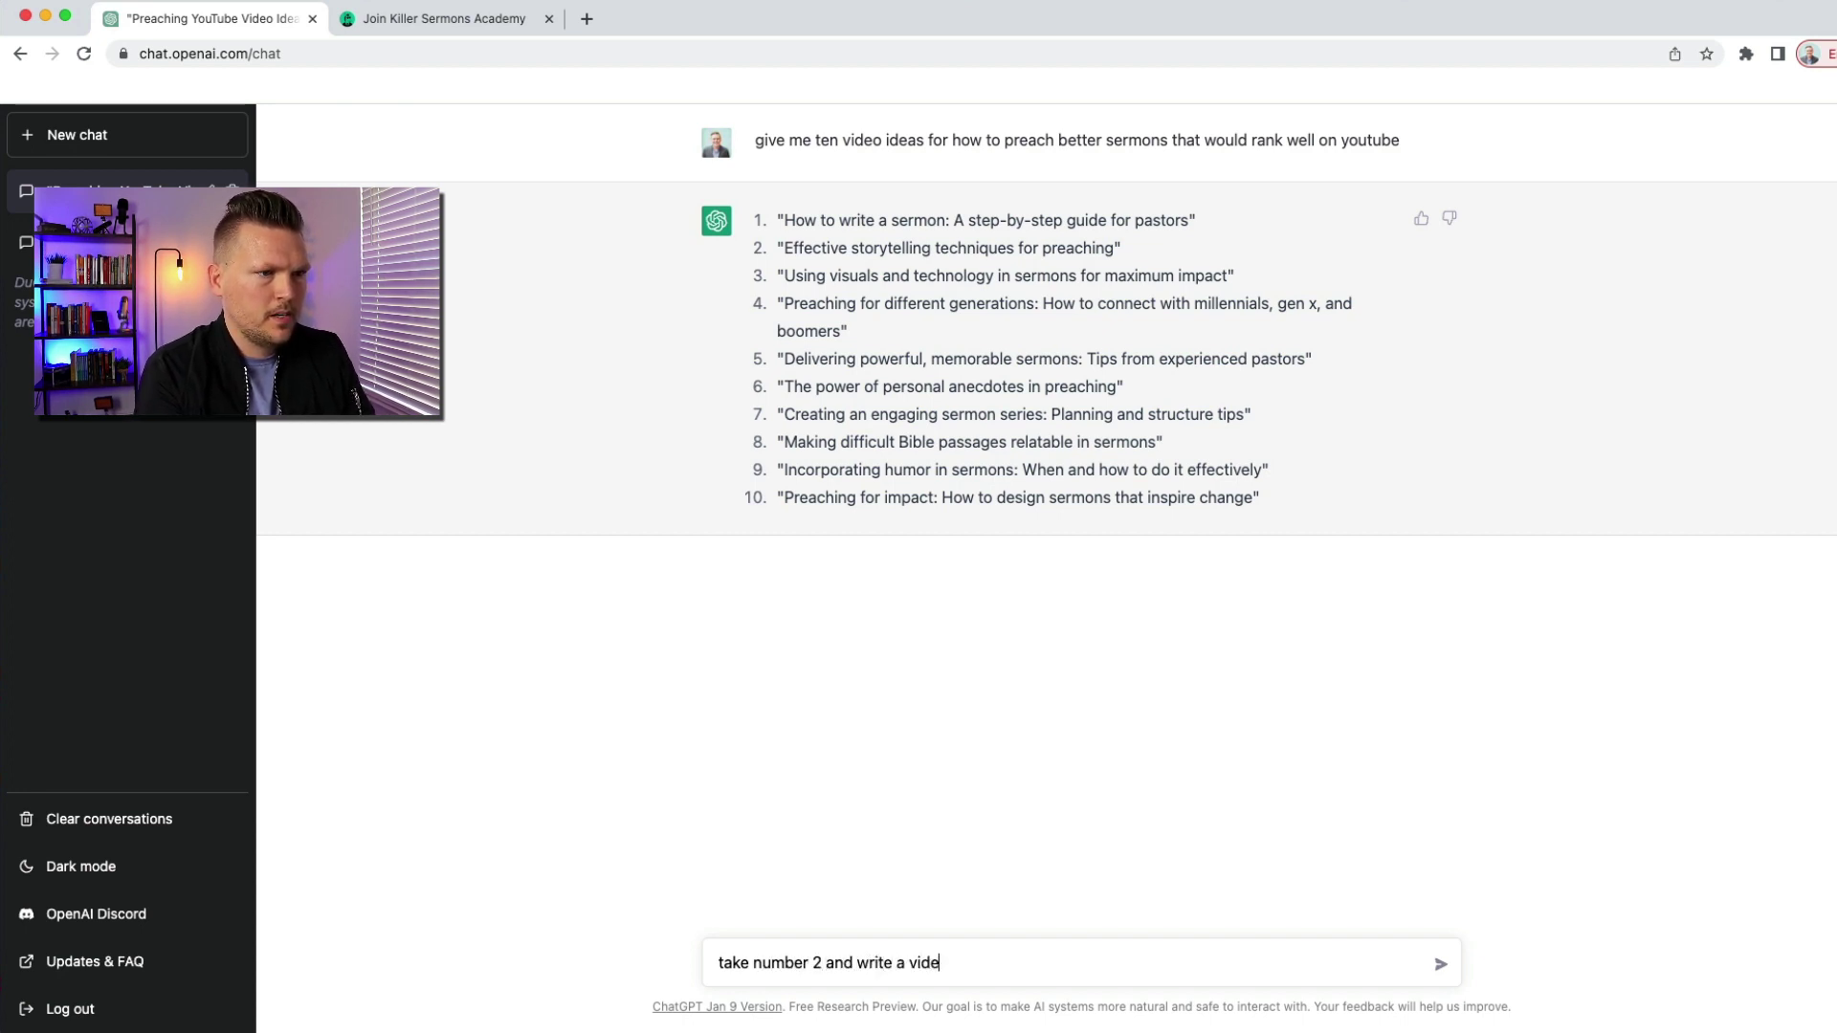
type("o script for it")
key("Return")
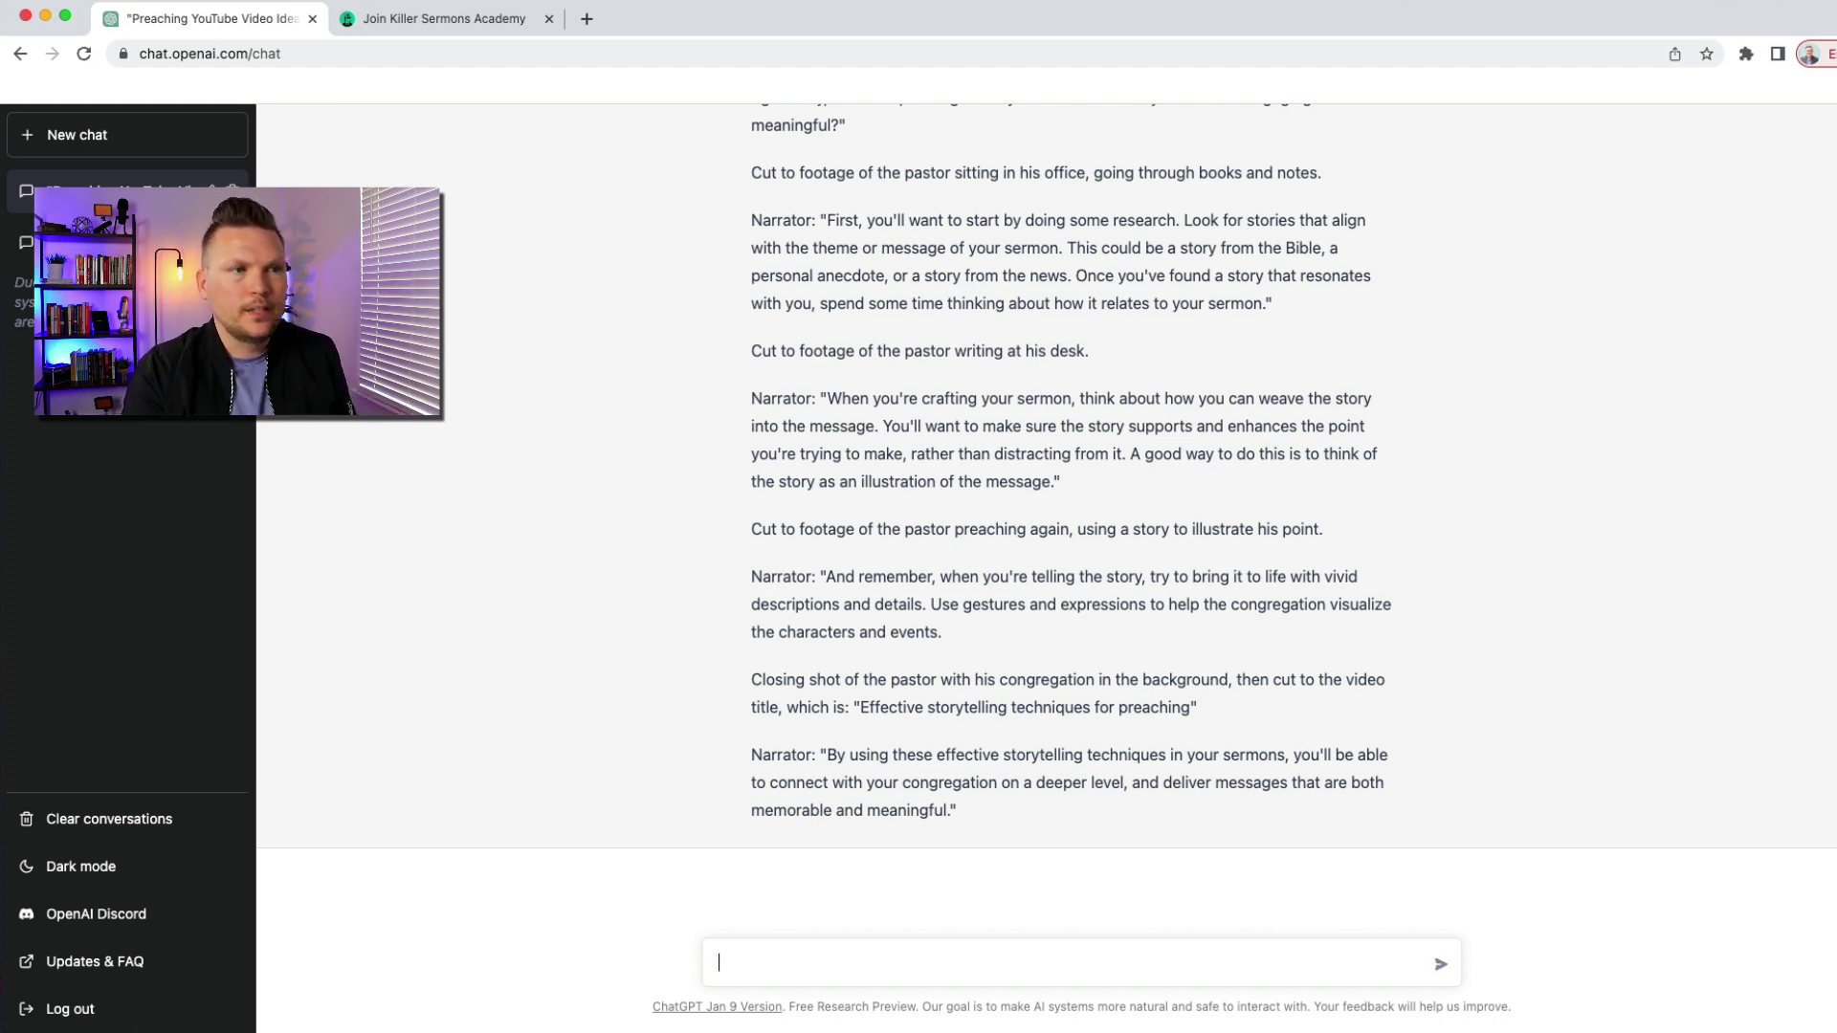
scroll(1018, 785, "up", 10)
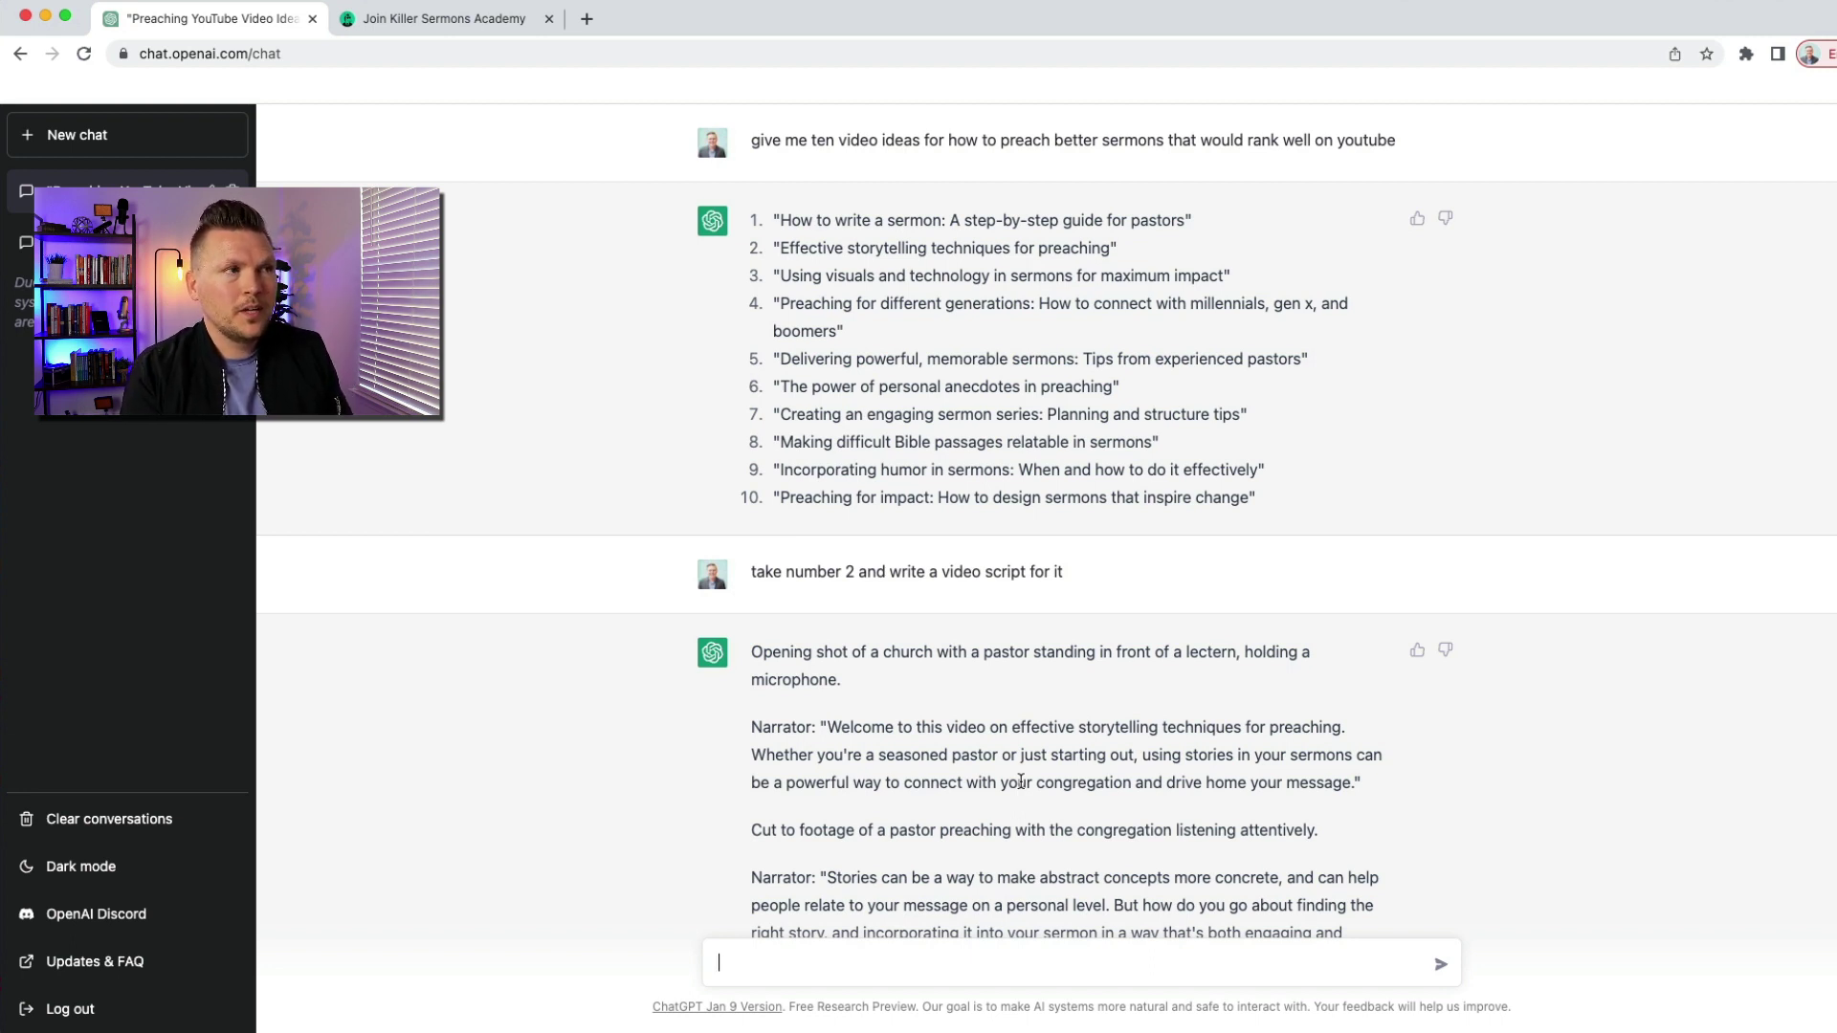
In a new chat, submit the prompt "write a blog post about 4 ways you can use Chat GPT in your online business"
left_click(61, 133)
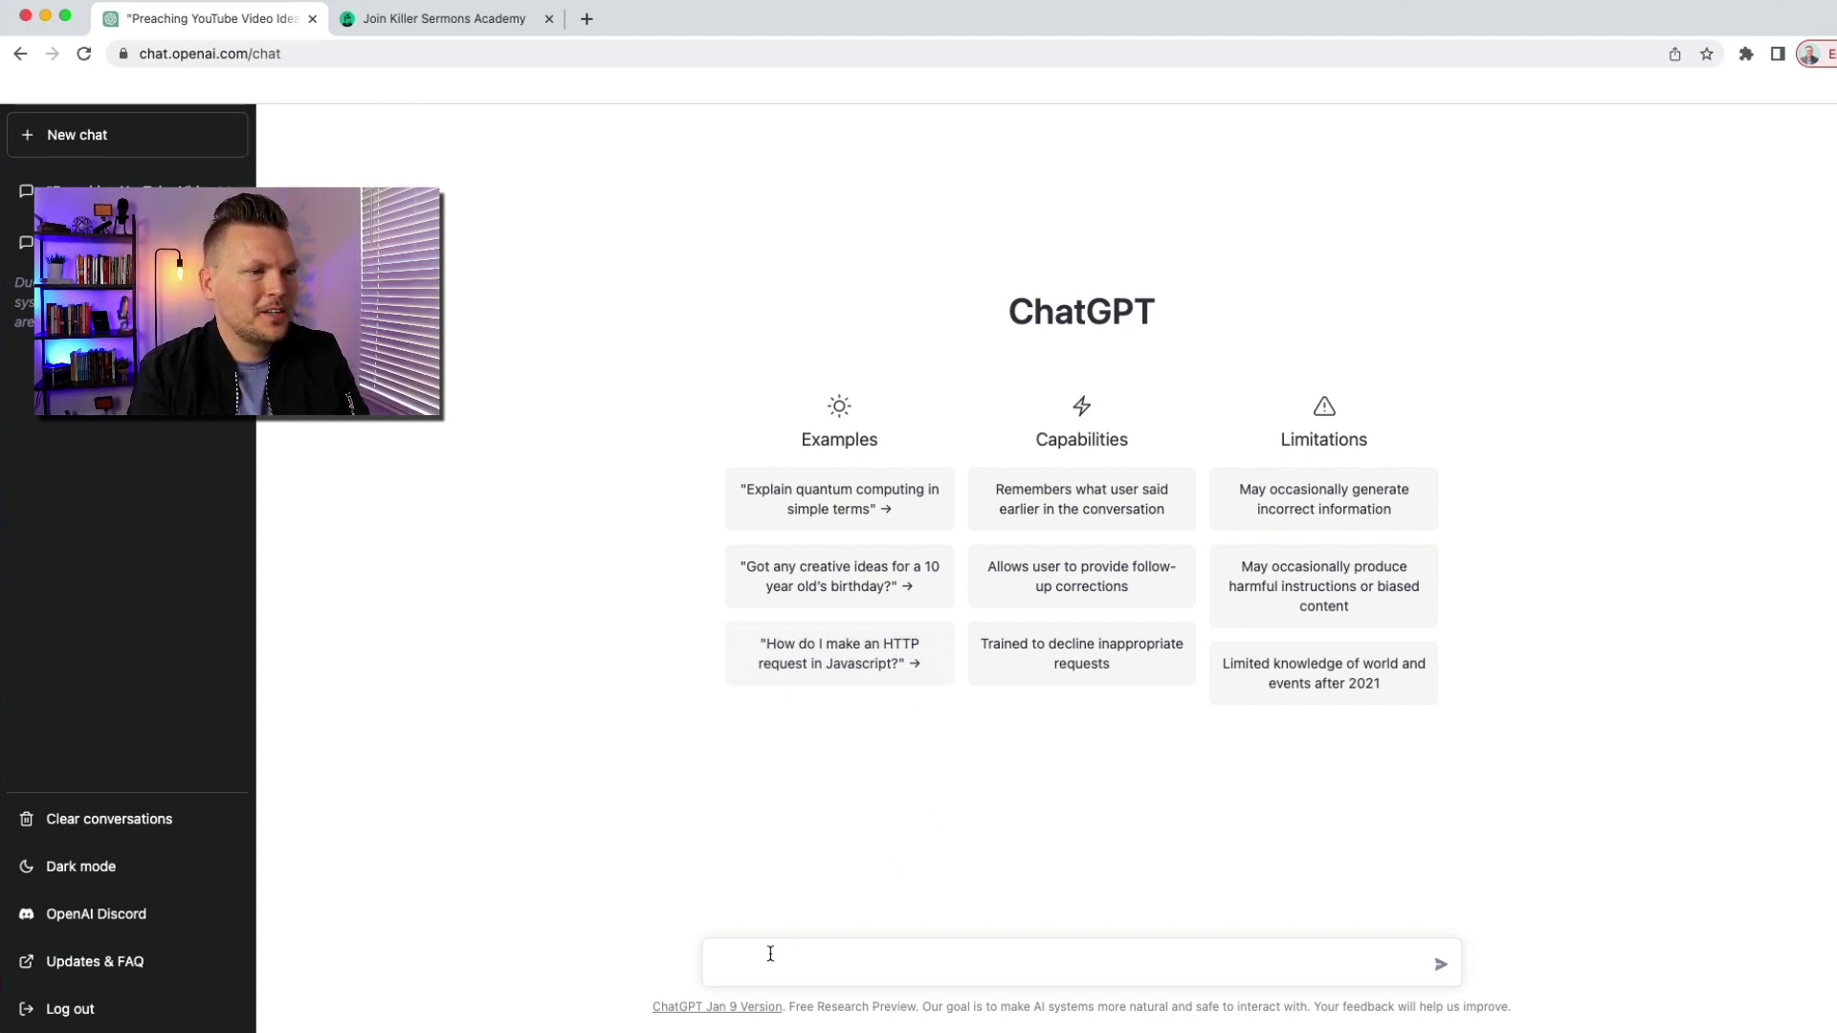
type("write a bl")
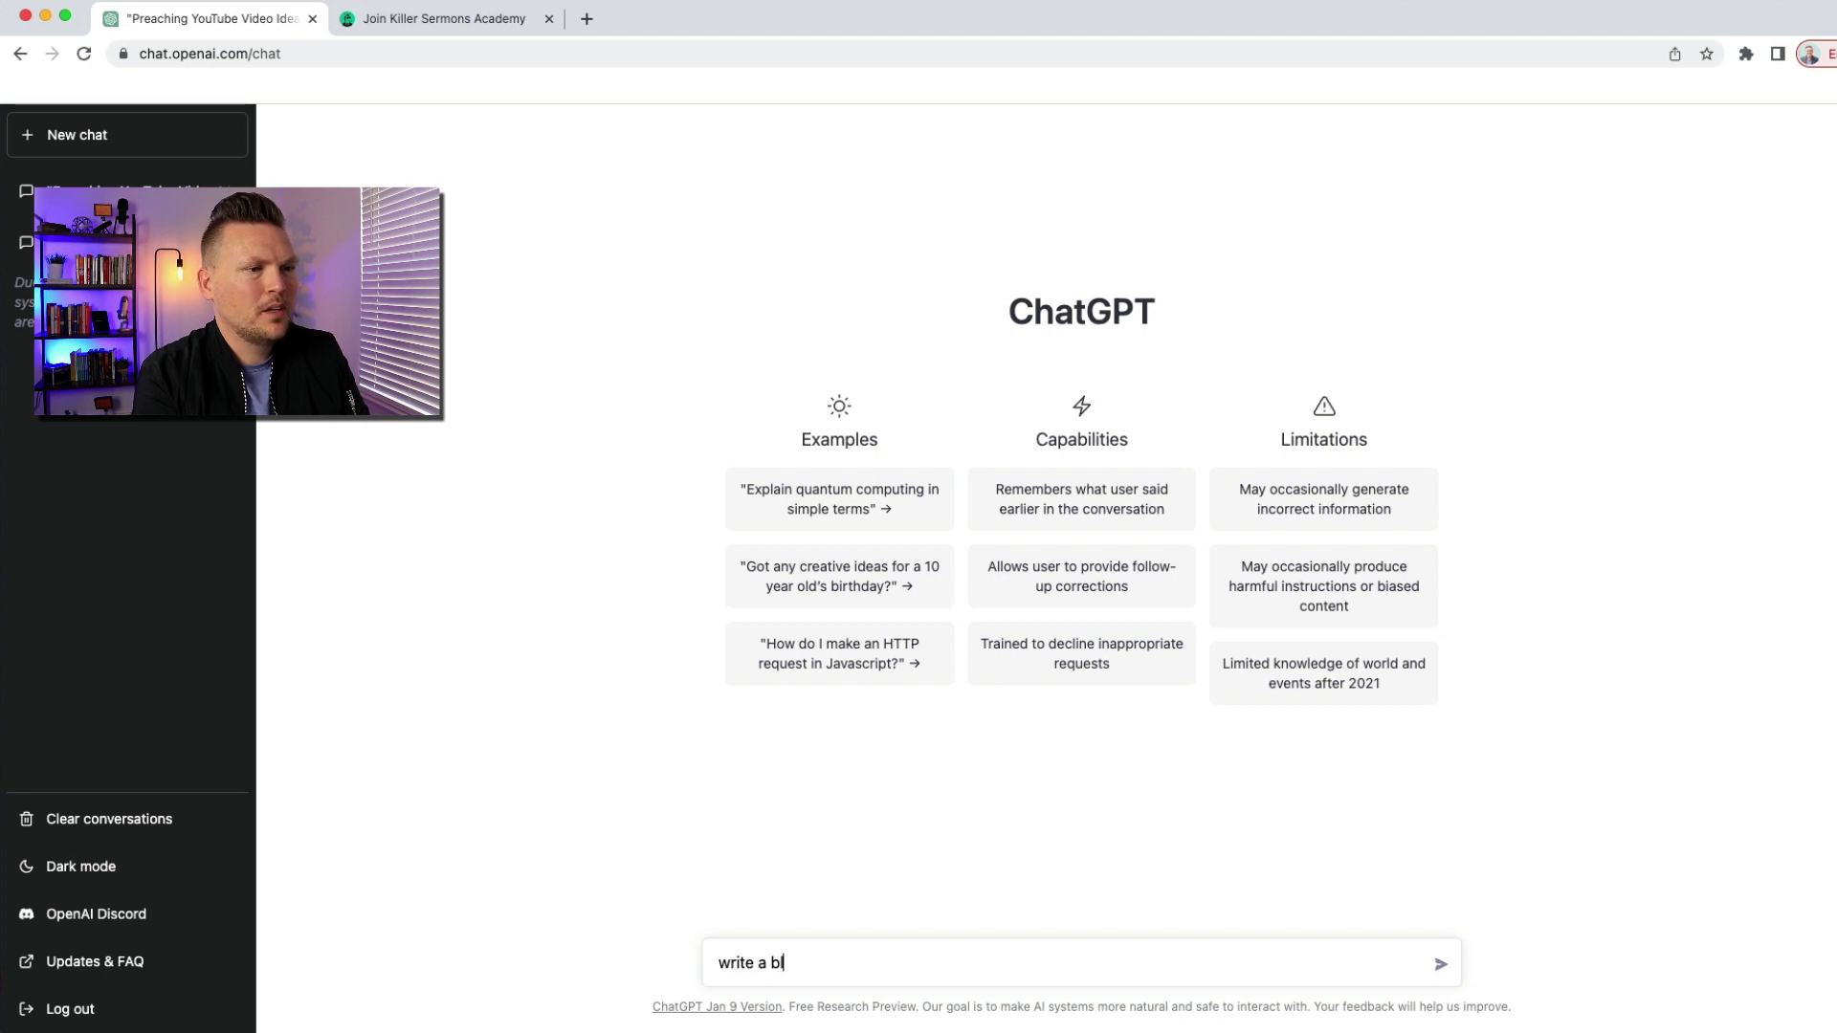
type("og post abou")
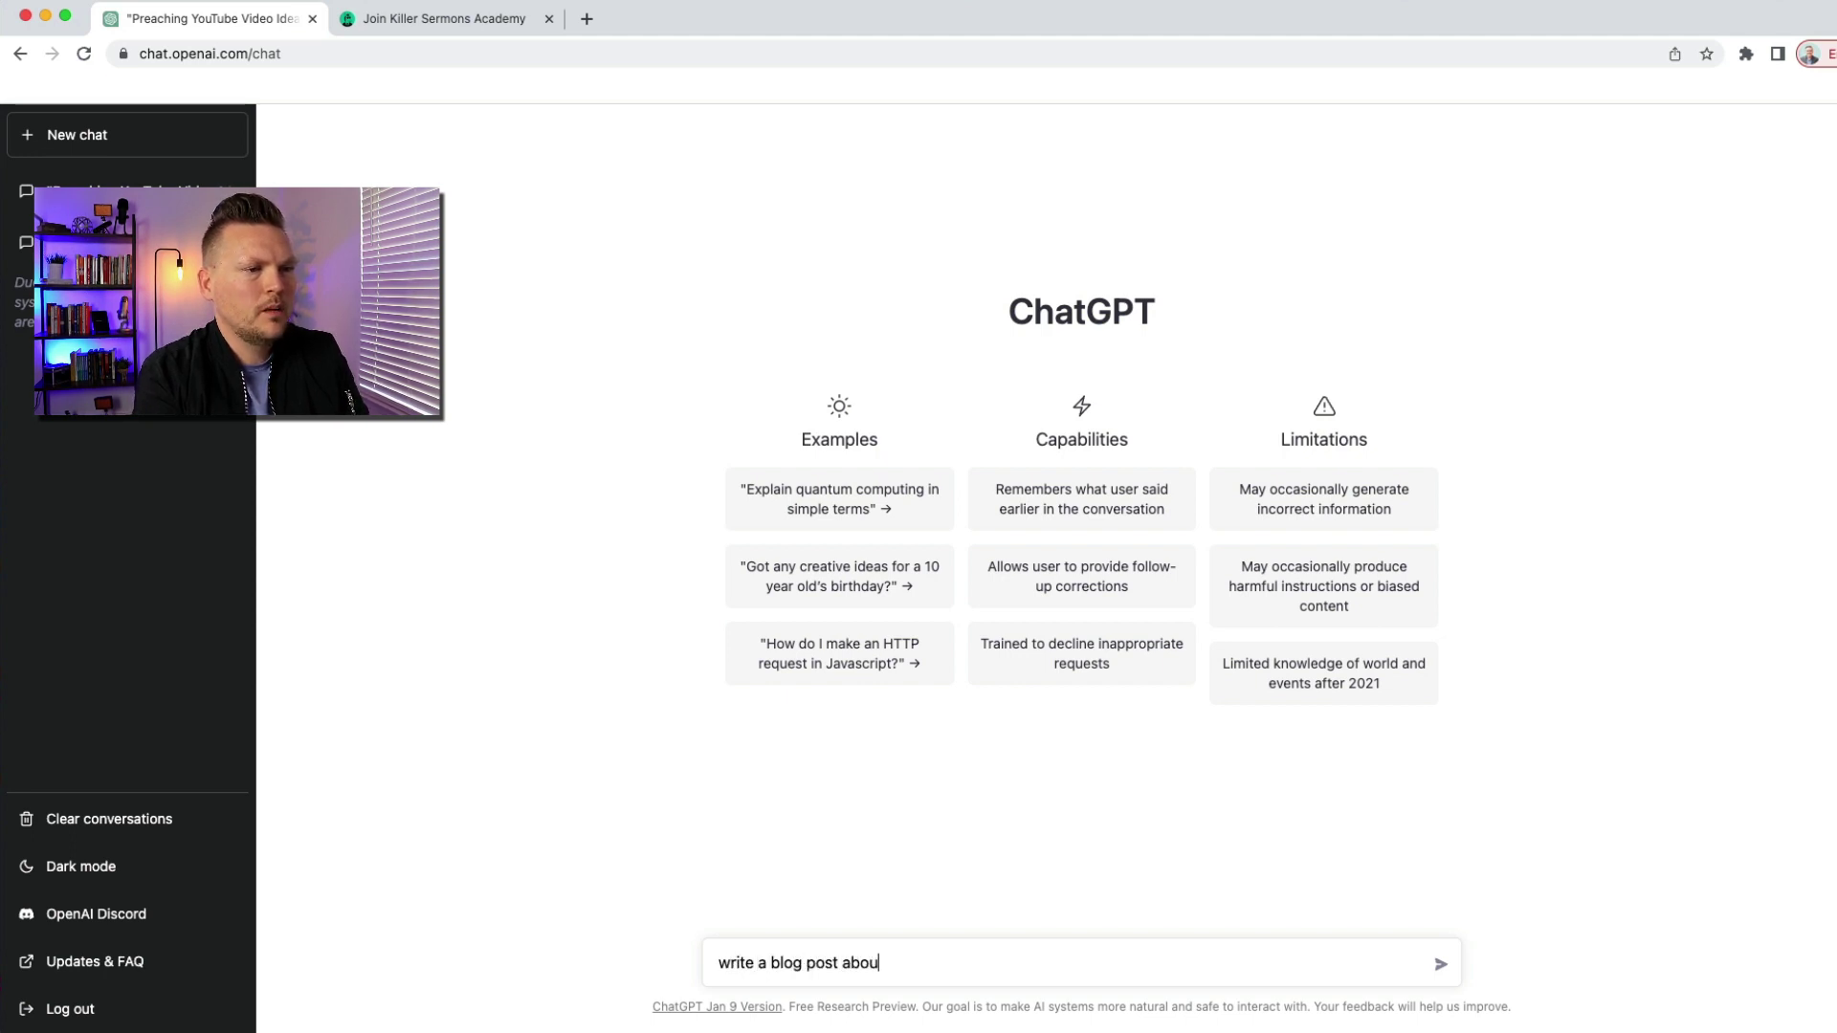
type("t hten ma")
key("BackSpace")
key("BackSpace")
key("BackSpace")
key("BackSpace")
key("BackSpace")
key("BackSpace")
type("4 ways you c")
type("an y")
type("se Cha")
type("t GPT to")
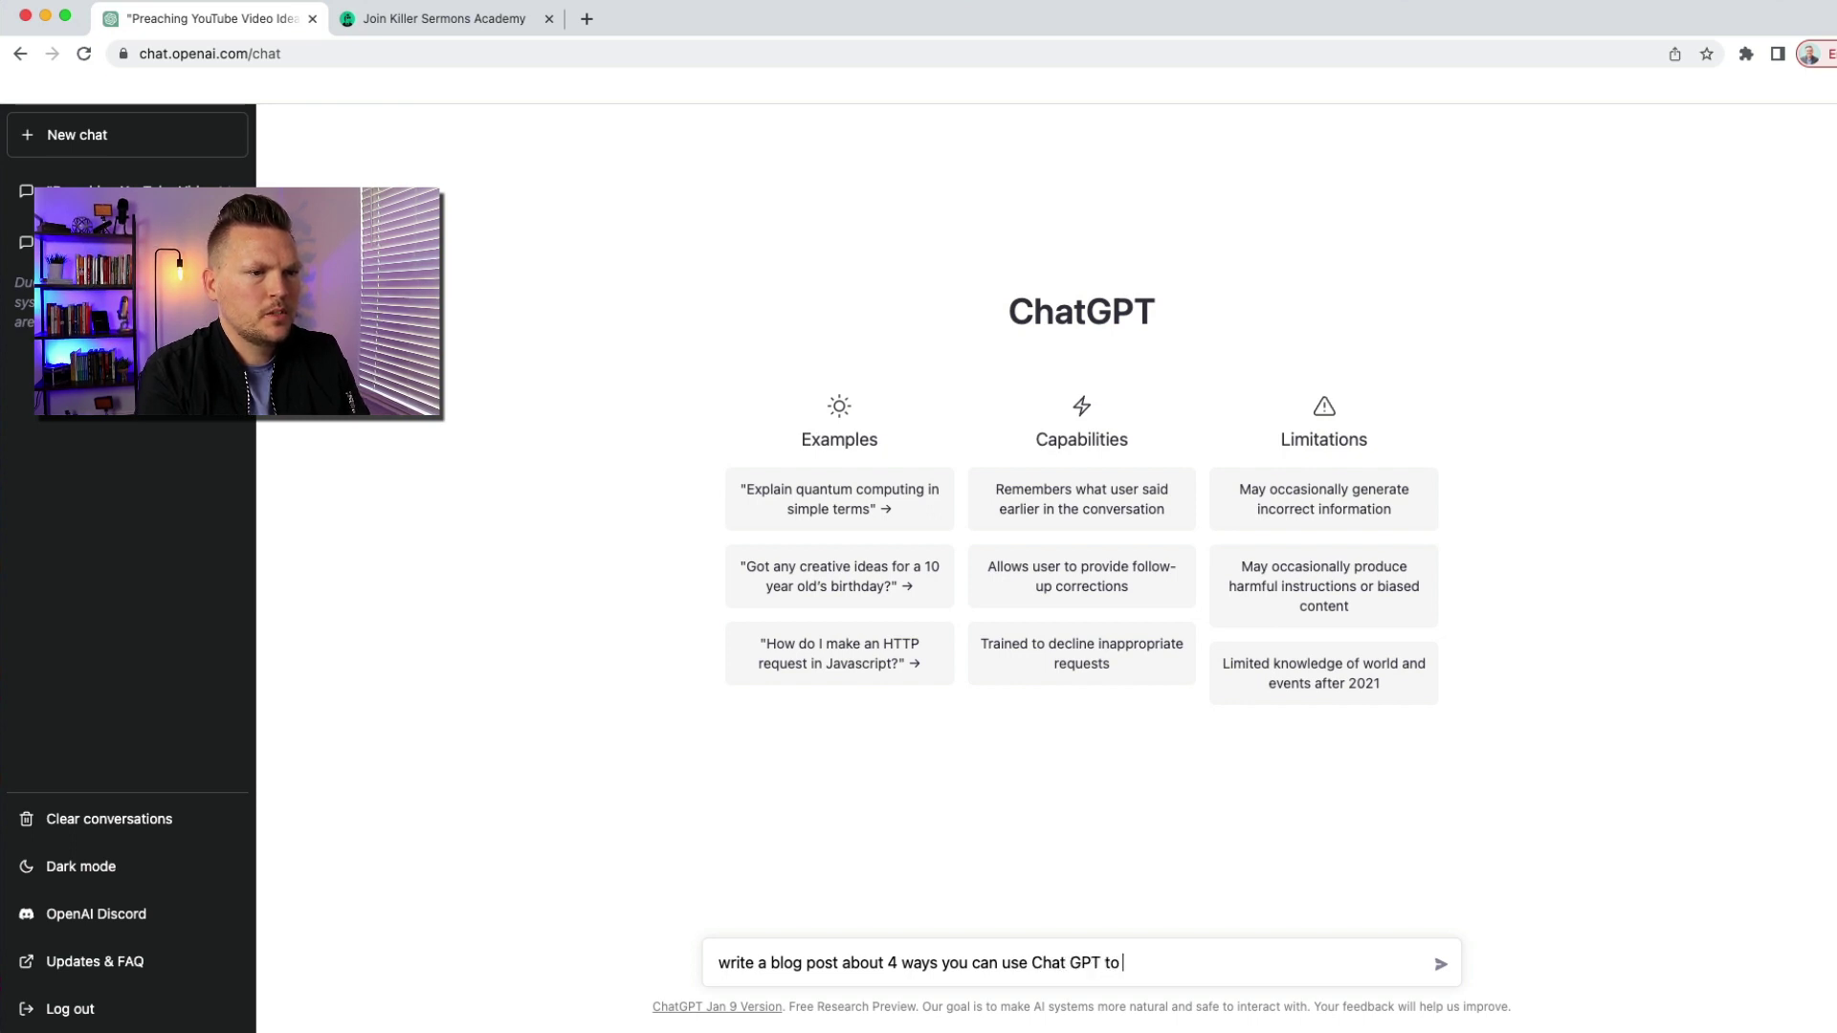
type(" grad")
key("BackSpace")
key("BackSpace")
key("BackSpace")
key("BackSpace")
key("BackSpace")
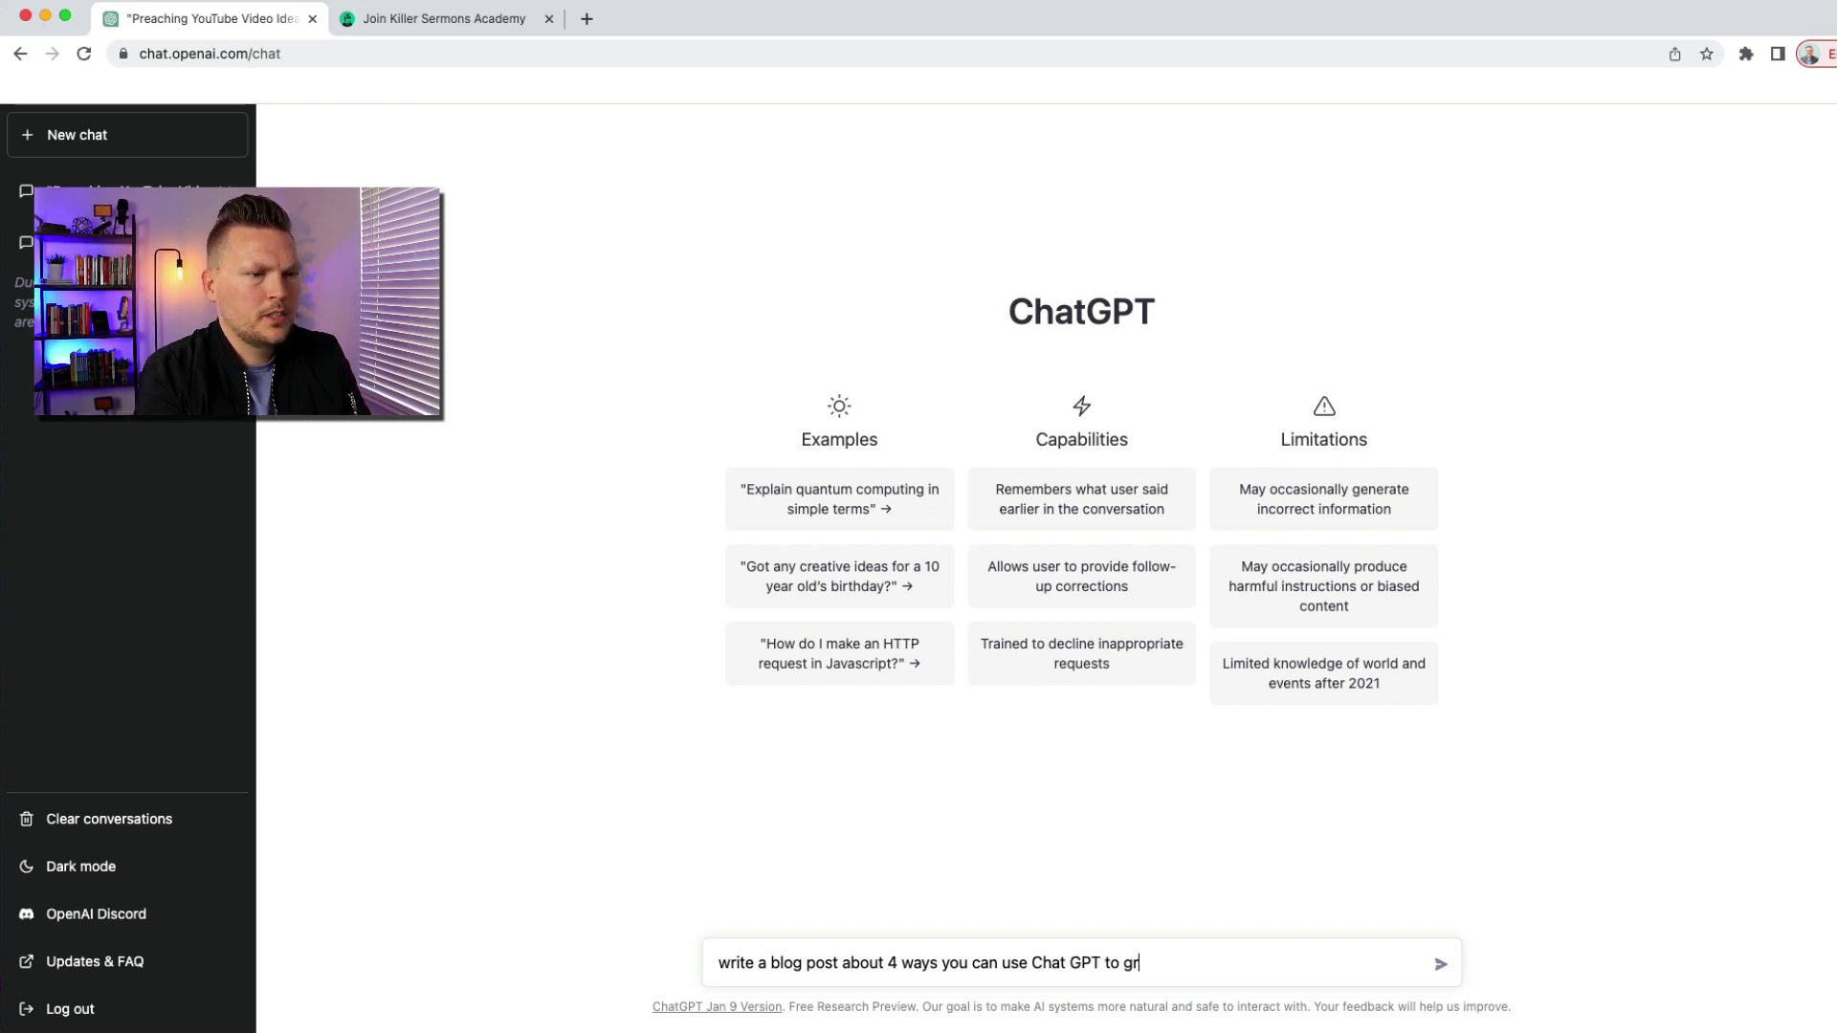
key("BackSpace")
key("BackSpace")
type("in your online business")
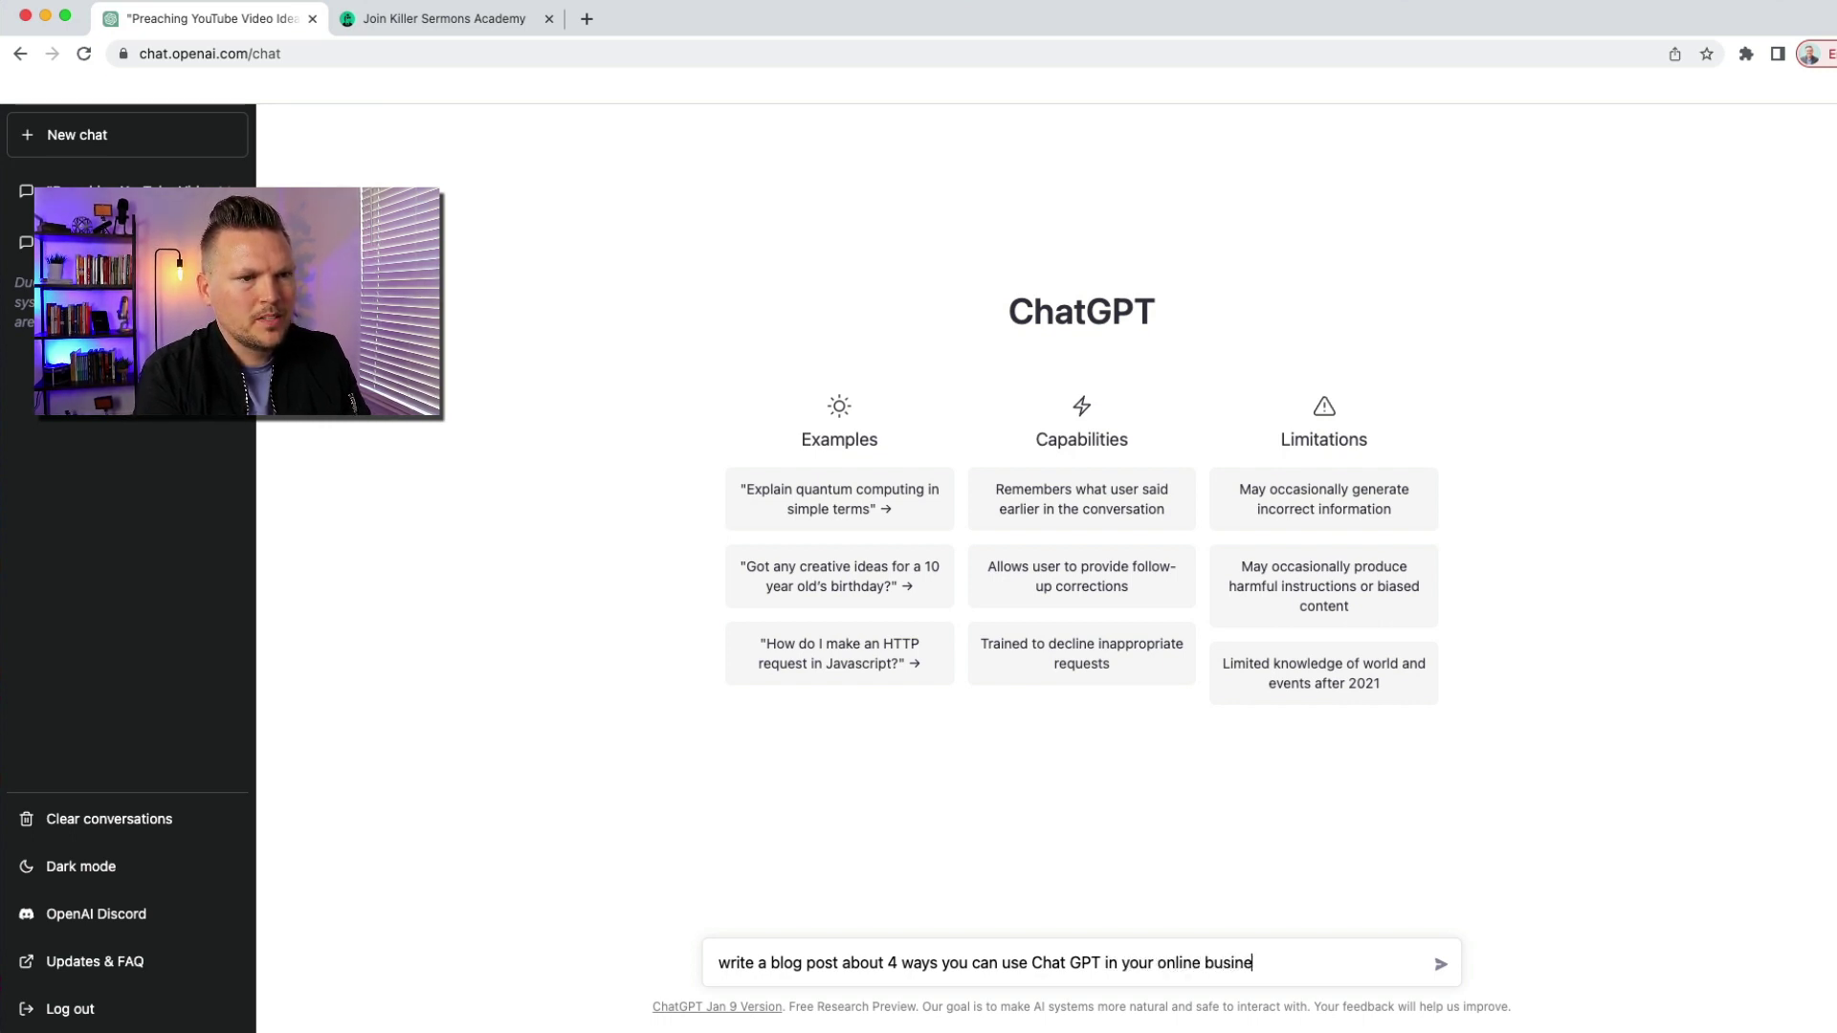
key("Return")
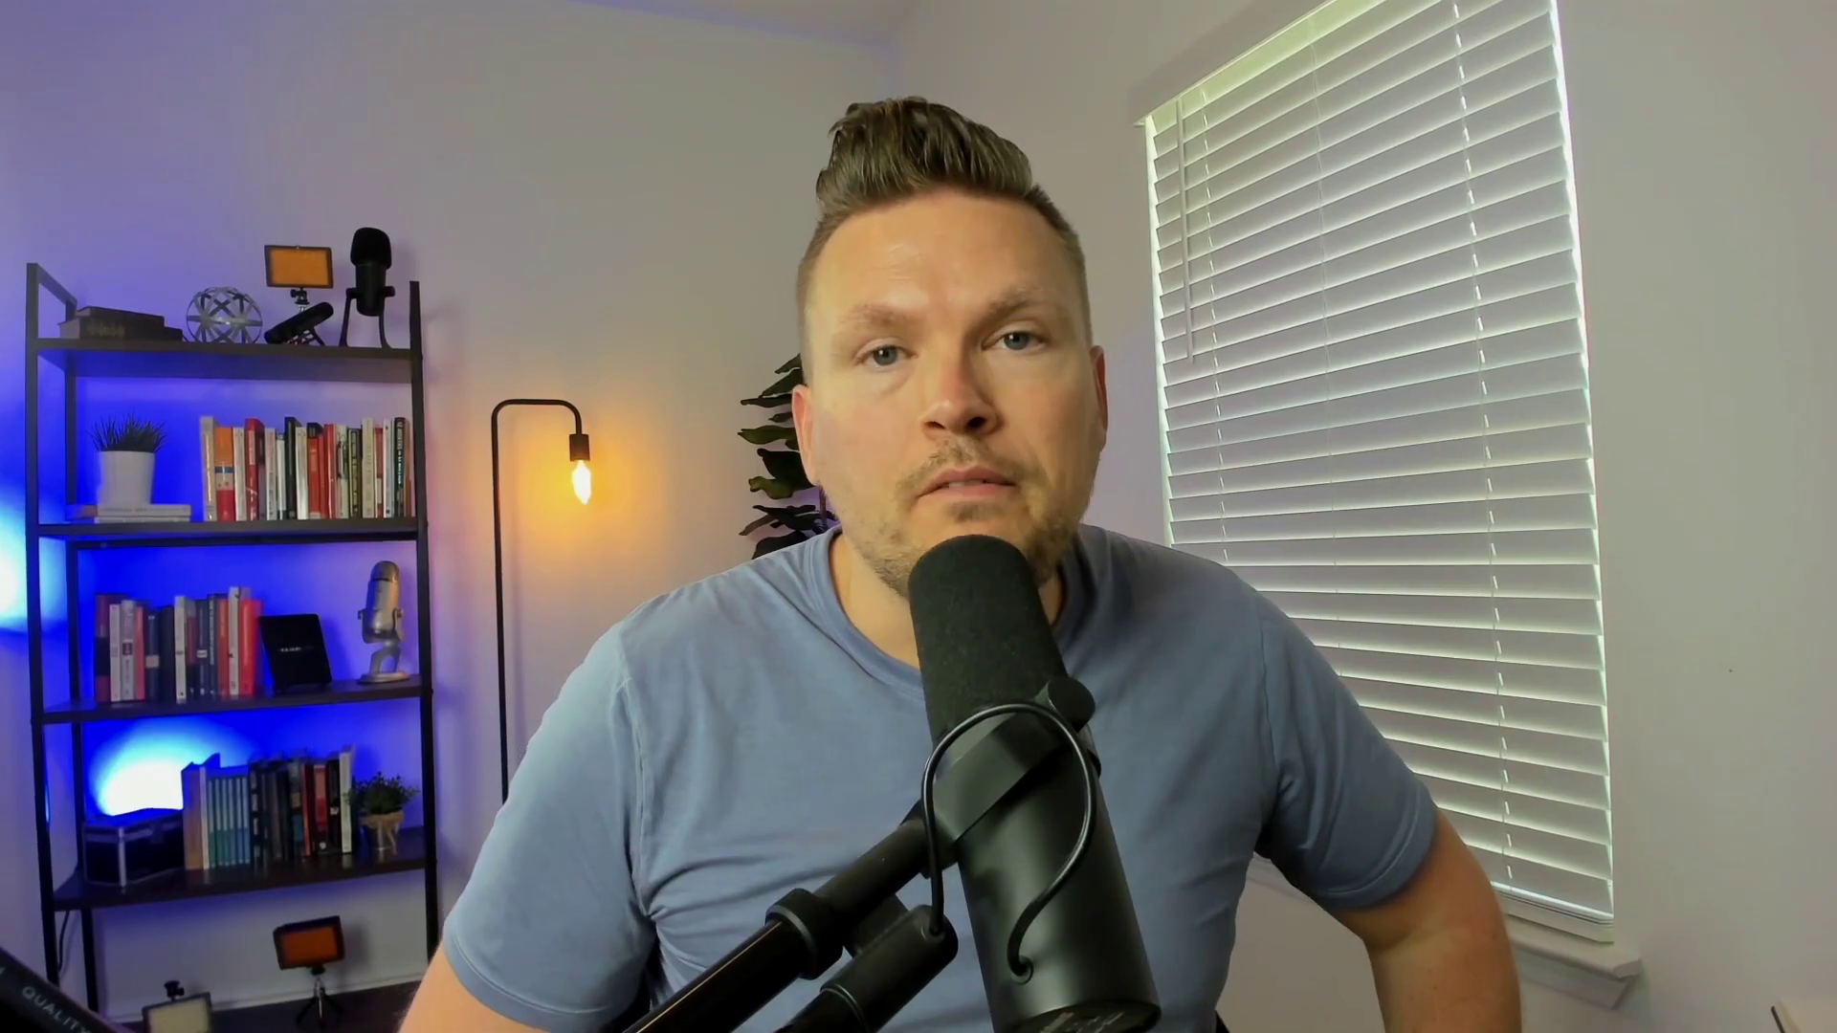